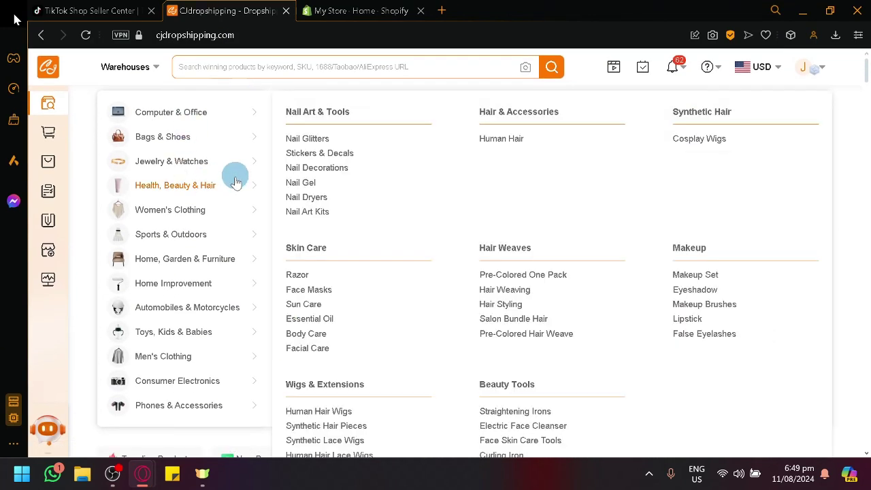
Look over the TikTok Shop Seller Center homepage and the CJdropshipping home page with its trending products
{"action": "left_click", "coordinate": [77, 7]}
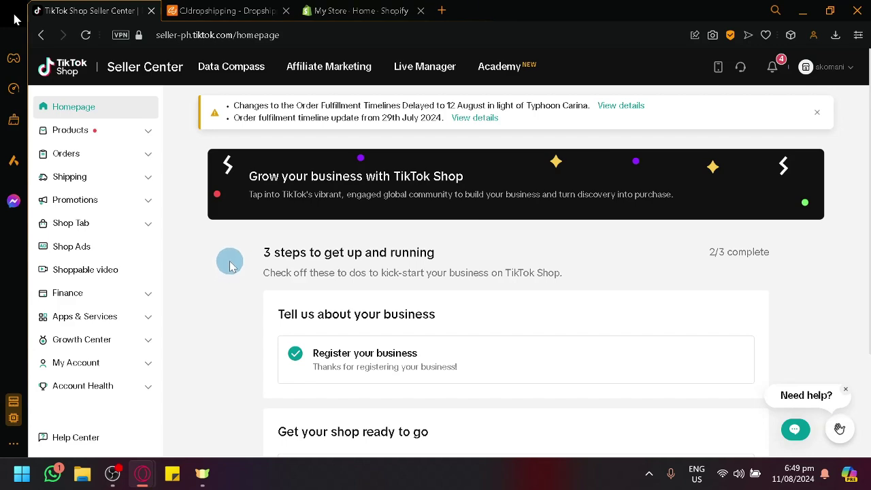
{"action": "scroll", "coordinate": [477, 252], "scroll_direction": "down", "scroll_amount": 2}
{"action": "scroll", "coordinate": [538, 354], "scroll_direction": "up", "scroll_amount": 2}
{"action": "left_click", "coordinate": [242, 6]}
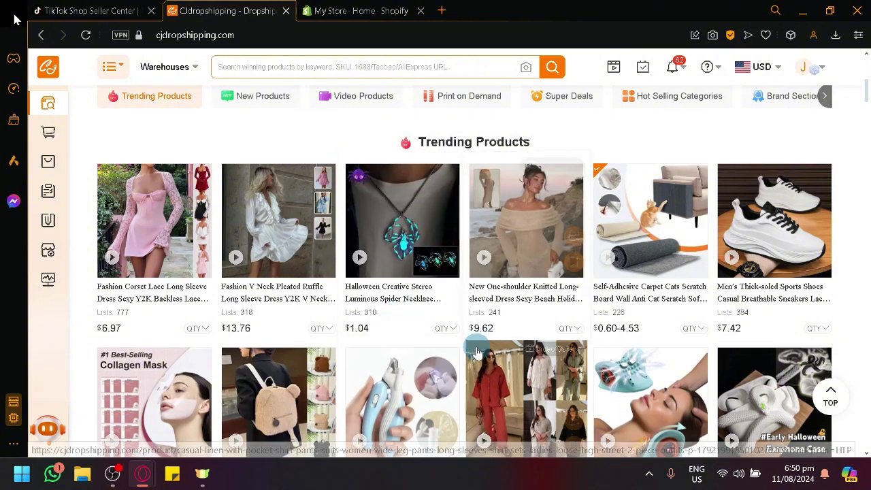
{"action": "scroll", "coordinate": [476, 353], "scroll_direction": "down", "scroll_amount": 2}
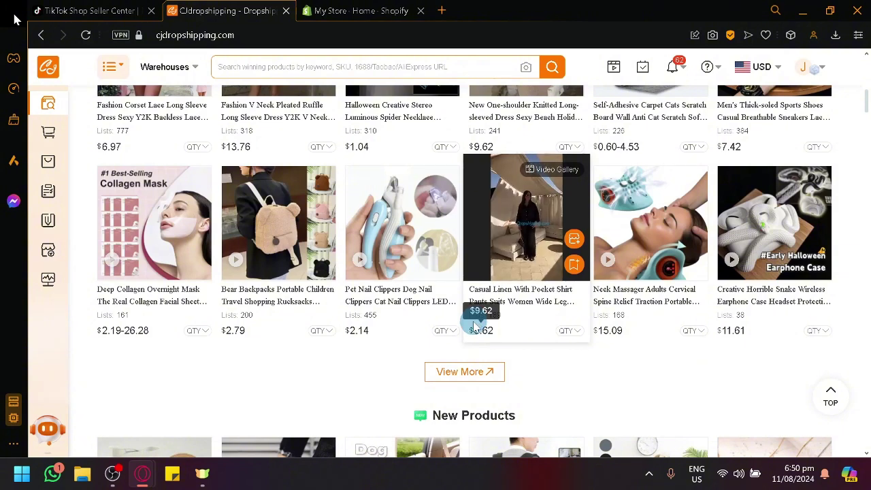
{"action": "scroll", "coordinate": [495, 327], "scroll_direction": "up", "scroll_amount": 4}
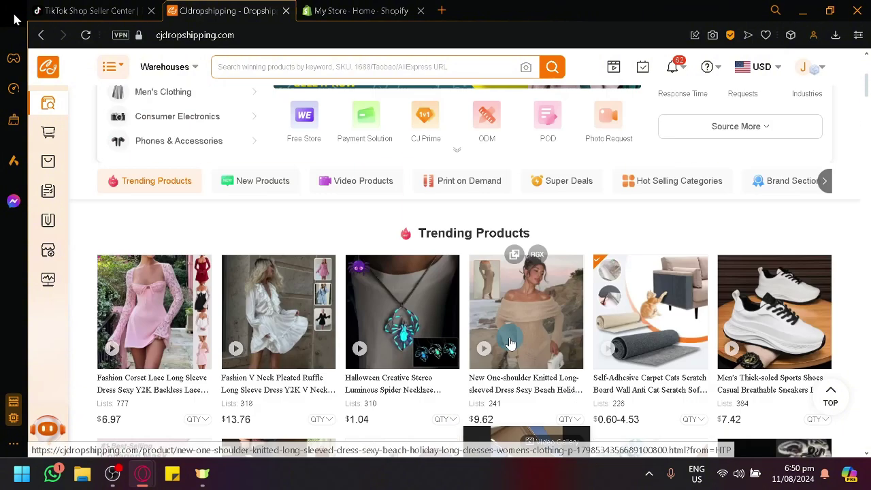
{"action": "scroll", "coordinate": [388, 289], "scroll_direction": "up", "scroll_amount": 4}
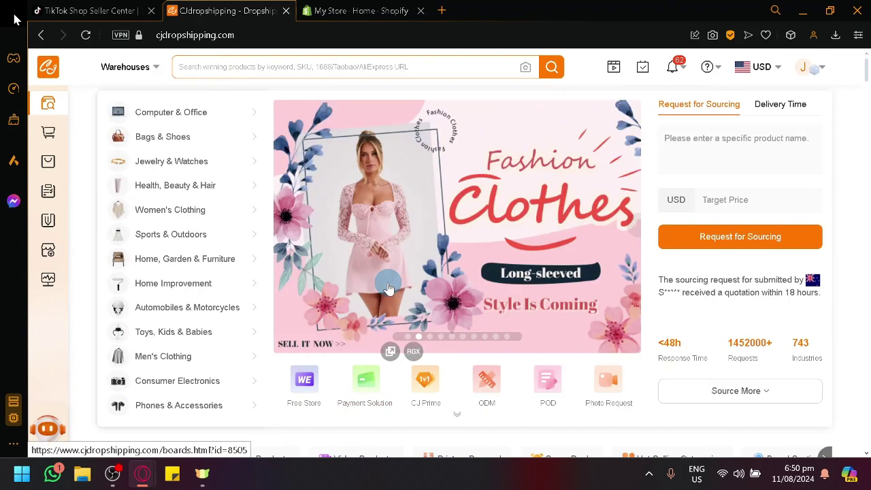
{"action": "left_click", "coordinate": [53, 8]}
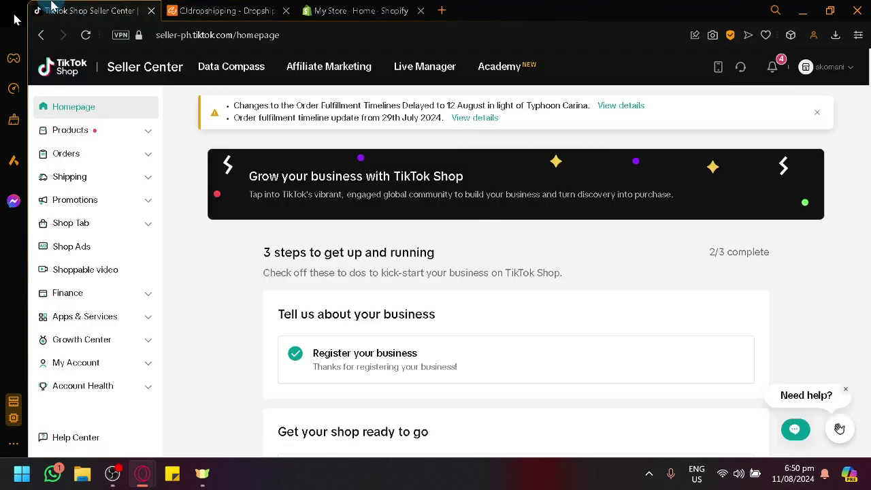
{"action": "left_click", "coordinate": [183, 6]}
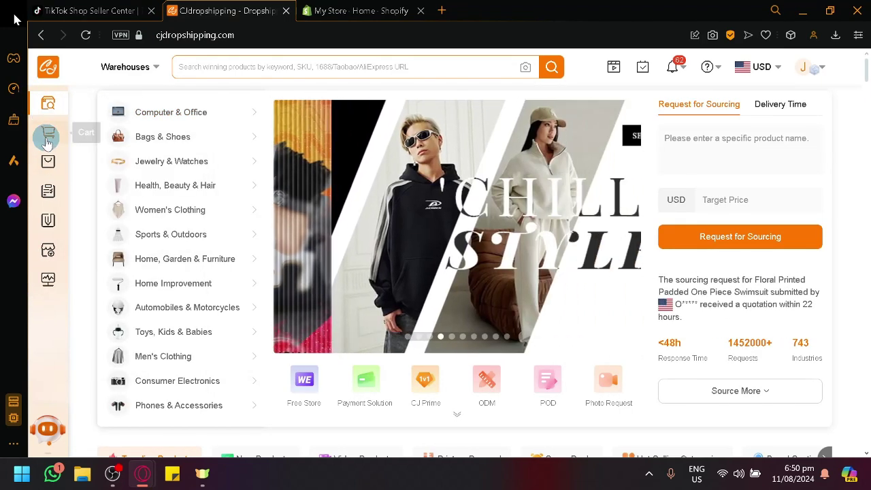
Examine the CJdropshipping navigation sections for the cart, products, orders and sourcing services
{"action": "scroll", "coordinate": [55, 160], "scroll_direction": "down", "scroll_amount": 2}
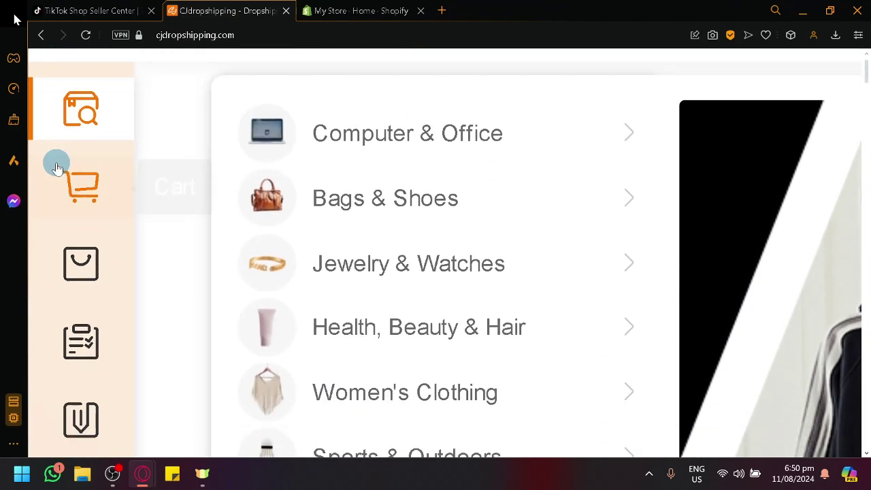
{"action": "scroll", "coordinate": [65, 146], "scroll_direction": "up", "scroll_amount": 1}
{"action": "scroll", "coordinate": [66, 147], "scroll_direction": "down", "scroll_amount": 1}
{"action": "scroll", "coordinate": [64, 143], "scroll_direction": "down", "scroll_amount": 1}
{"action": "scroll", "coordinate": [65, 144], "scroll_direction": "down", "scroll_amount": 2}
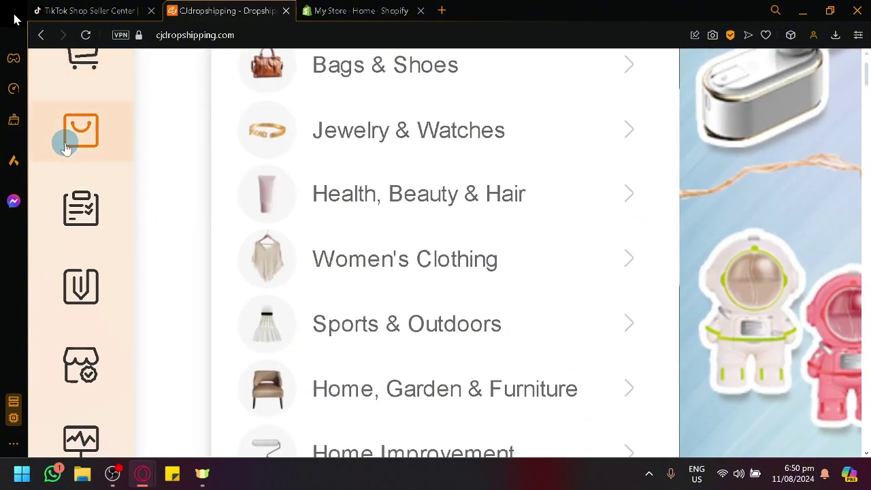
{"action": "mouse_move", "coordinate": [130, 132]}
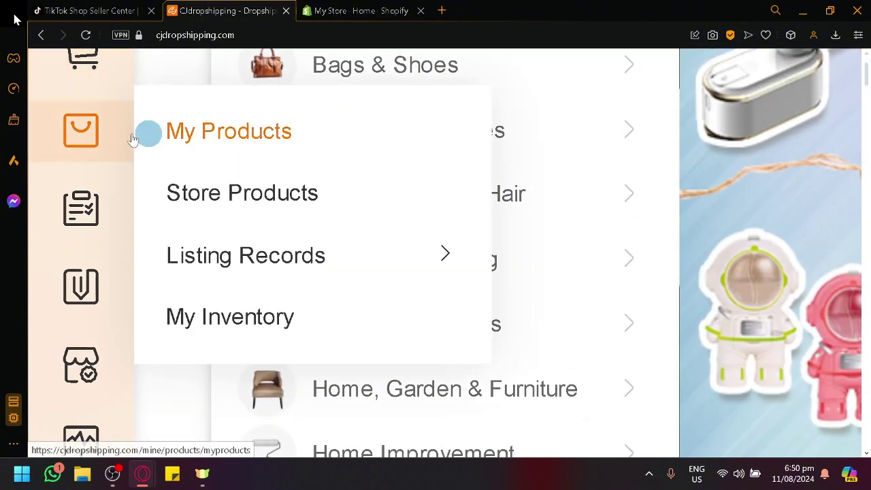
{"action": "mouse_move", "coordinate": [101, 209]}
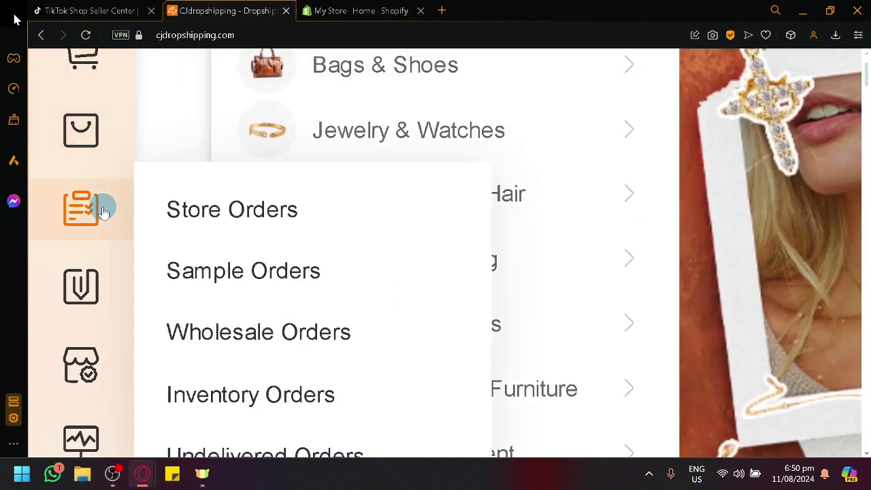
{"action": "scroll", "coordinate": [102, 212], "scroll_direction": "down", "scroll_amount": 1}
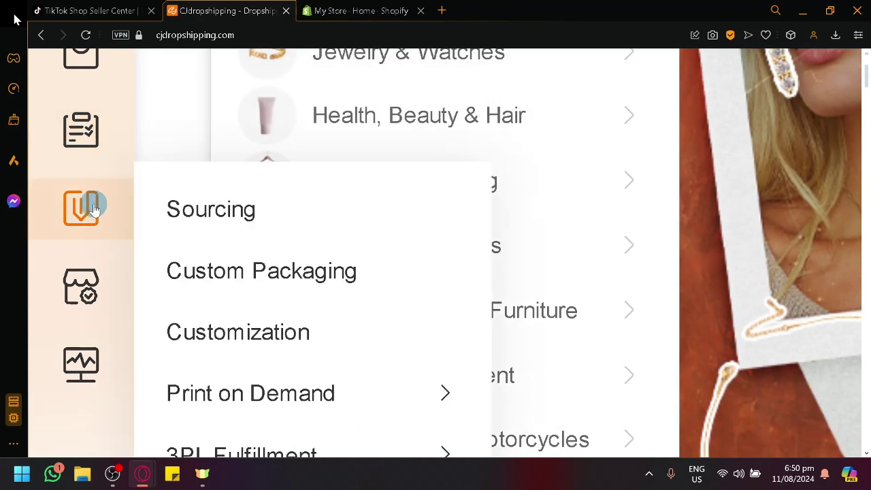
Open the TikTok Shop entry among the store authorization platforms and start adding a store
{"action": "scroll", "coordinate": [306, 300], "scroll_direction": "down", "scroll_amount": 1}
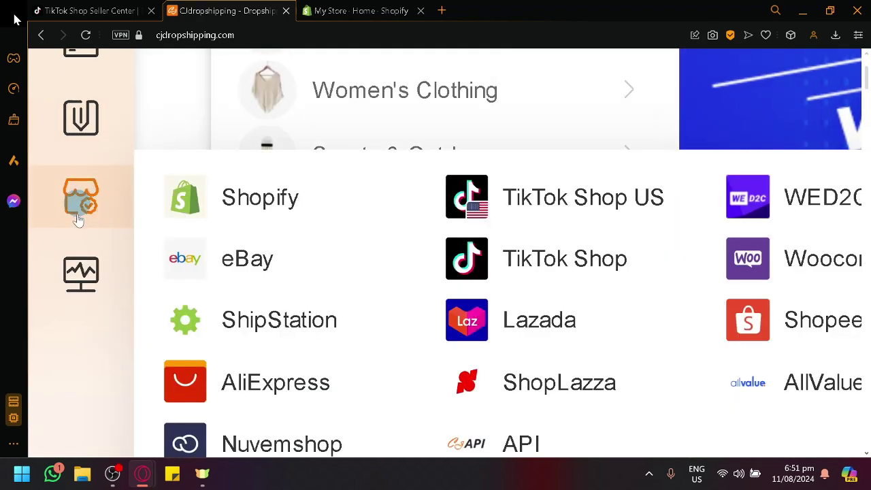
{"action": "scroll", "coordinate": [79, 220], "scroll_direction": "down", "scroll_amount": 2, "text": "ctrl"}
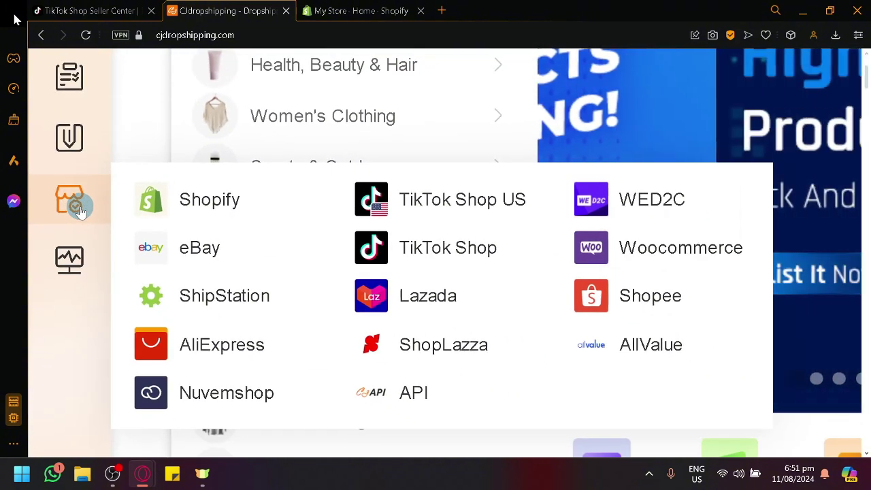
{"action": "scroll", "coordinate": [102, 211], "scroll_direction": "down", "scroll_amount": 1}
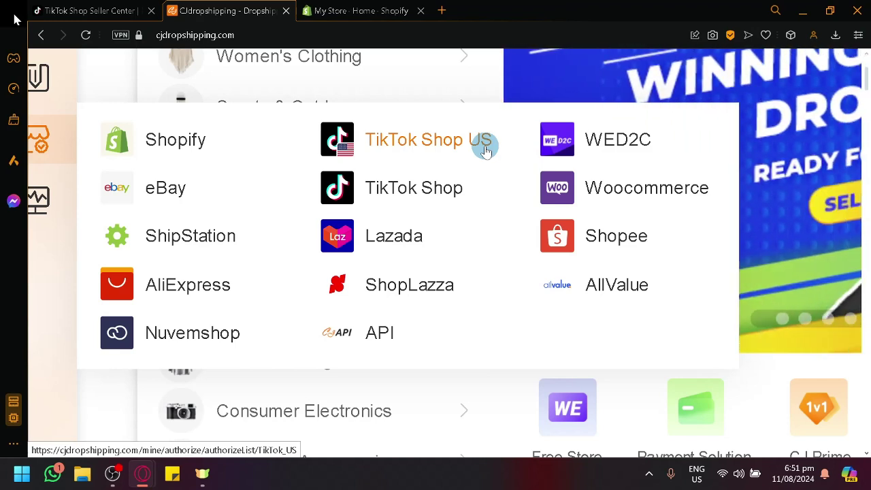
{"action": "left_click", "coordinate": [461, 194]}
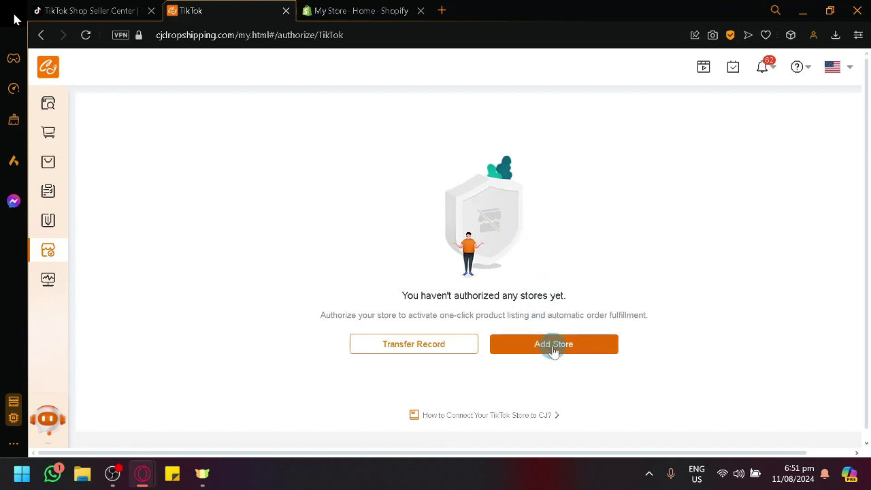
{"action": "left_click", "coordinate": [553, 346]}
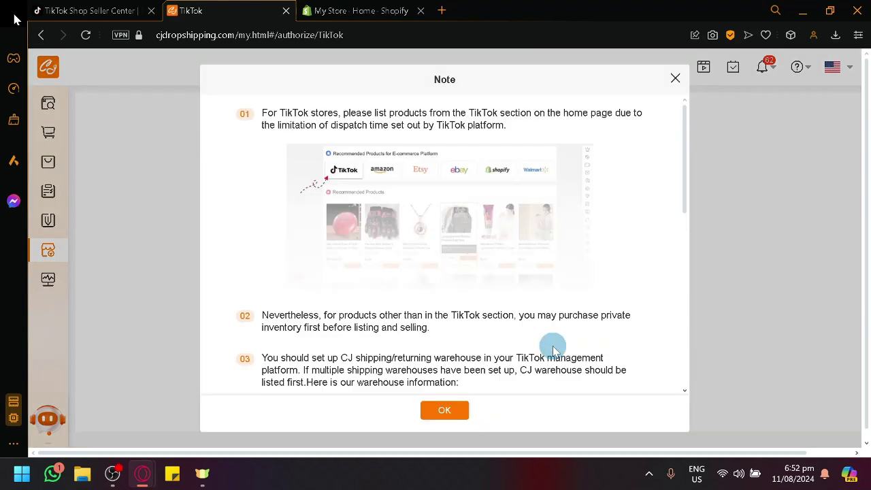
Read the note about TikTok product listing rules and the CJ warehouse details required for the store
{"action": "scroll", "coordinate": [572, 232], "scroll_direction": "down", "scroll_amount": 7}
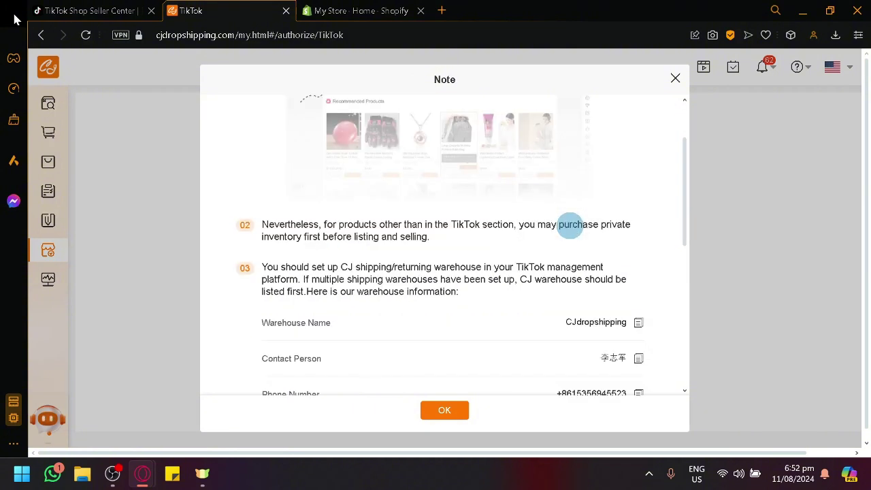
{"action": "scroll", "coordinate": [571, 231], "scroll_direction": "up", "scroll_amount": 4}
{"action": "scroll", "coordinate": [569, 225], "scroll_direction": "down", "scroll_amount": 1}
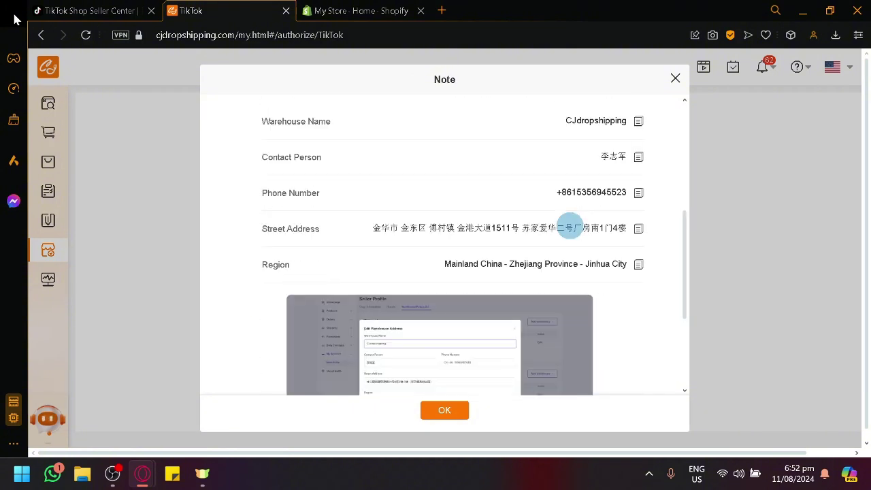
{"action": "scroll", "coordinate": [571, 239], "scroll_direction": "up", "scroll_amount": 2}
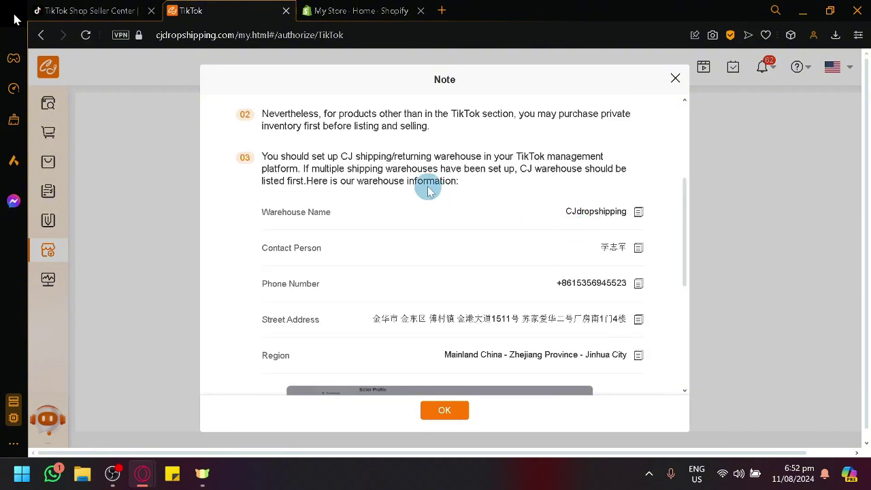
{"action": "scroll", "coordinate": [428, 188], "scroll_direction": "down", "scroll_amount": 2}
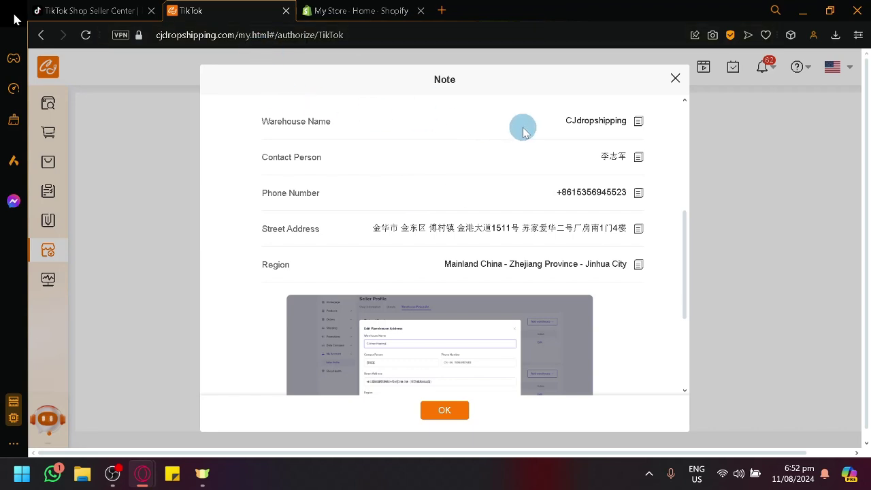
Switch to TikTok Shop Seller Center, open Account Settings under My Account and locate Warehouse Settings
{"action": "left_click", "coordinate": [78, 10]}
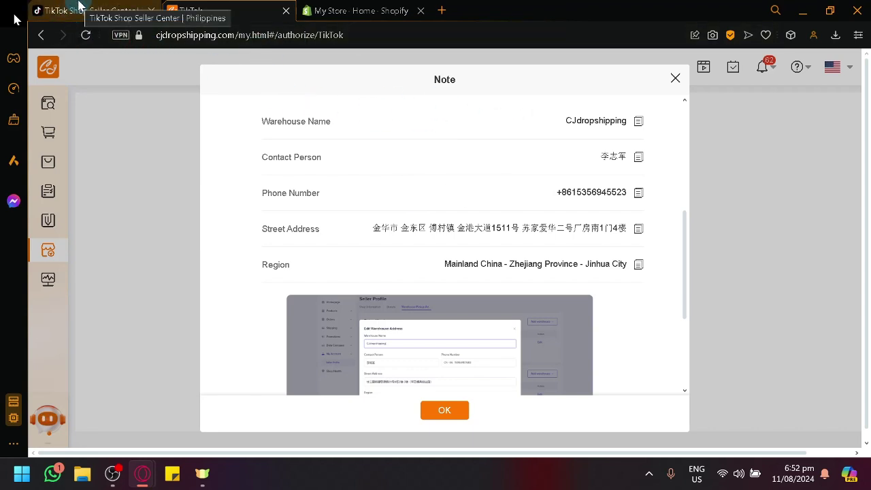
{"action": "left_click", "coordinate": [80, 6]}
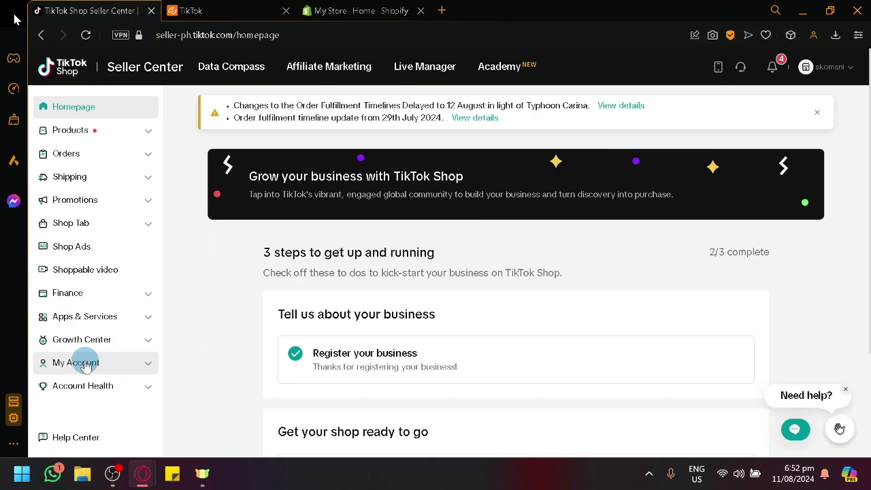
{"action": "scroll", "coordinate": [85, 366], "scroll_direction": "up", "scroll_amount": 5}
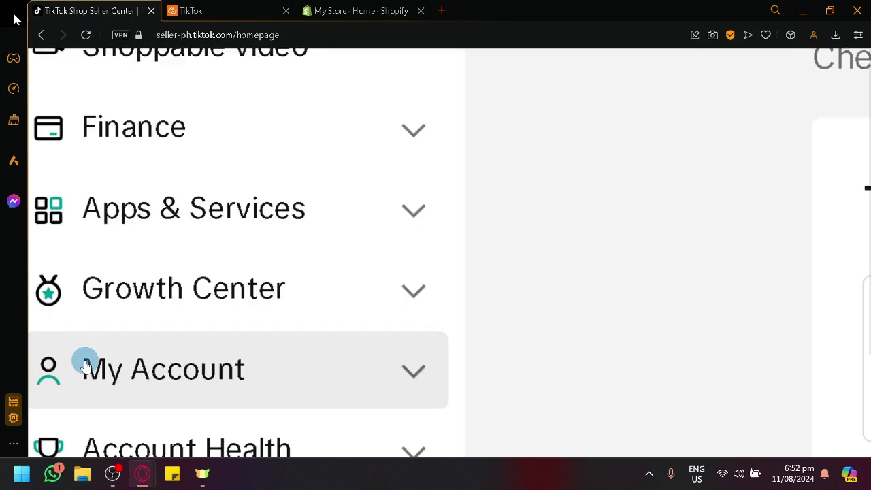
{"action": "scroll", "coordinate": [93, 327], "scroll_direction": "down", "scroll_amount": 2}
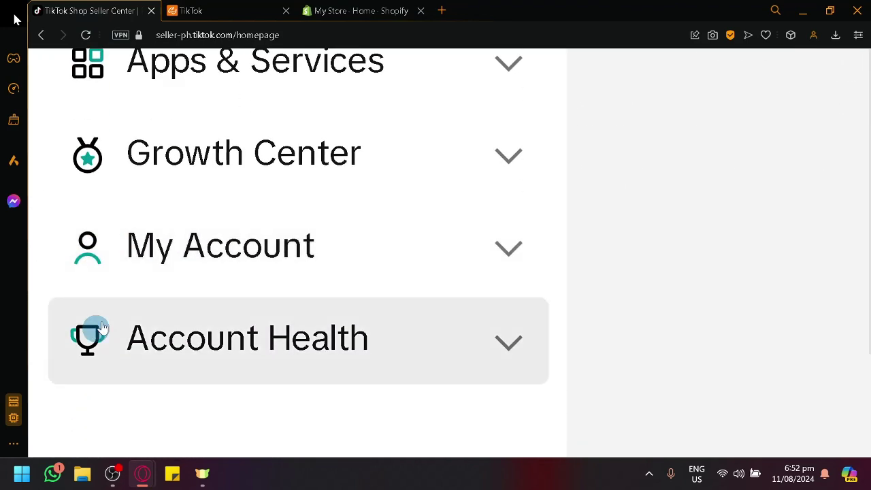
{"action": "left_click", "coordinate": [276, 266]}
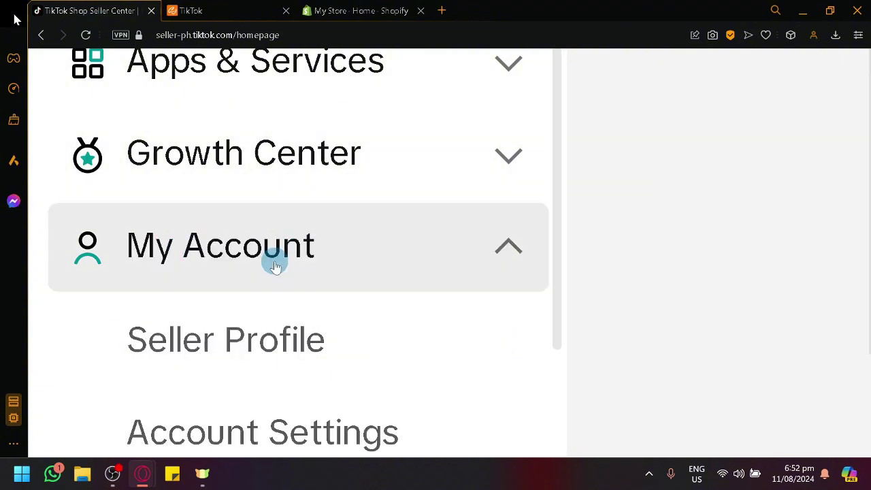
{"action": "scroll", "coordinate": [276, 265], "scroll_direction": "down", "scroll_amount": 2}
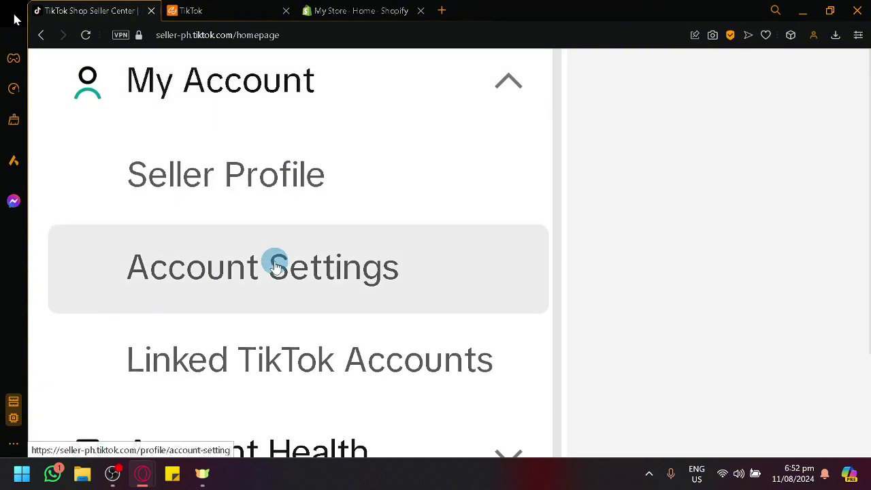
{"action": "left_click", "coordinate": [276, 266]}
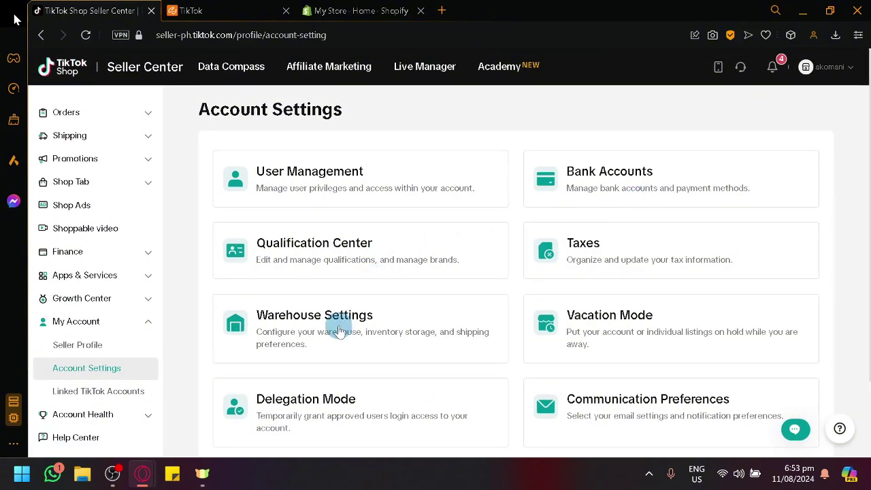
{"action": "scroll", "coordinate": [339, 332], "scroll_direction": "up", "scroll_amount": 5}
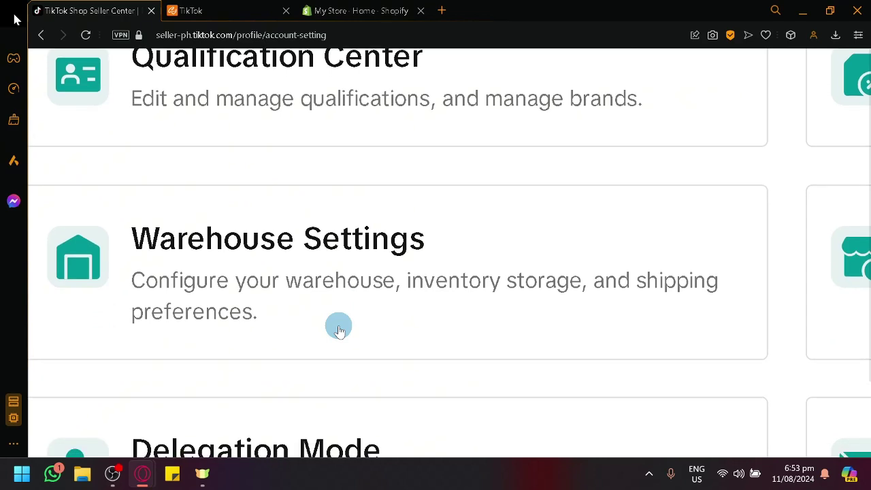
Return to the CJdropshipping note and examine its example of the Edit Warehouse Address form
{"action": "left_click", "coordinate": [231, 7]}
{"action": "left_click", "coordinate": [257, 6]}
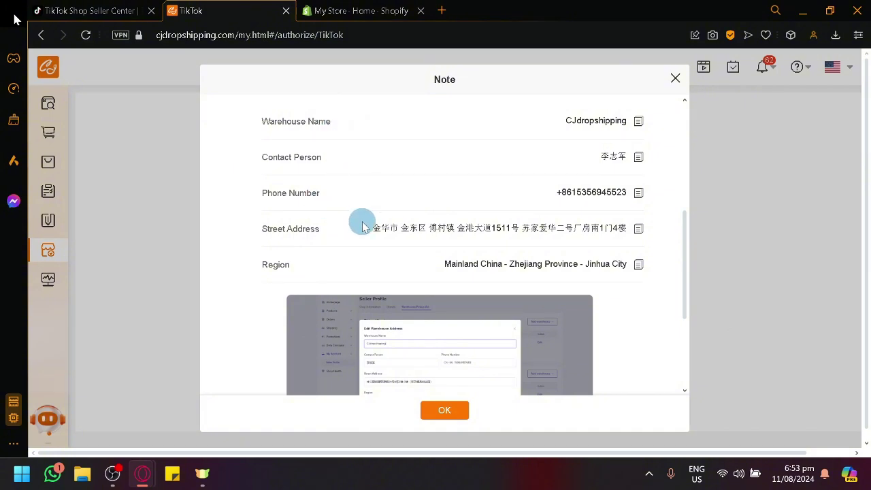
{"action": "scroll", "coordinate": [340, 218], "scroll_direction": "down", "scroll_amount": 1}
{"action": "scroll", "coordinate": [418, 272], "scroll_direction": "down", "scroll_amount": 1}
{"action": "left_click", "coordinate": [422, 278]}
{"action": "left_click", "coordinate": [136, 9]}
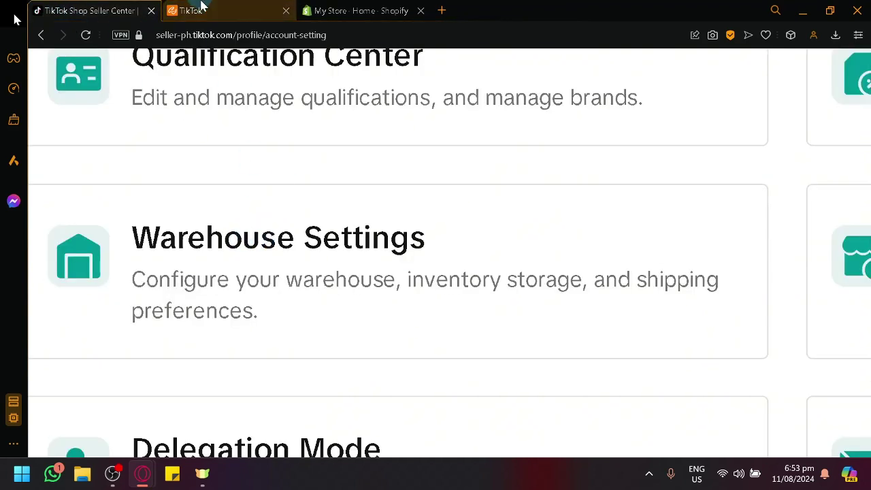
{"action": "left_click", "coordinate": [201, 10]}
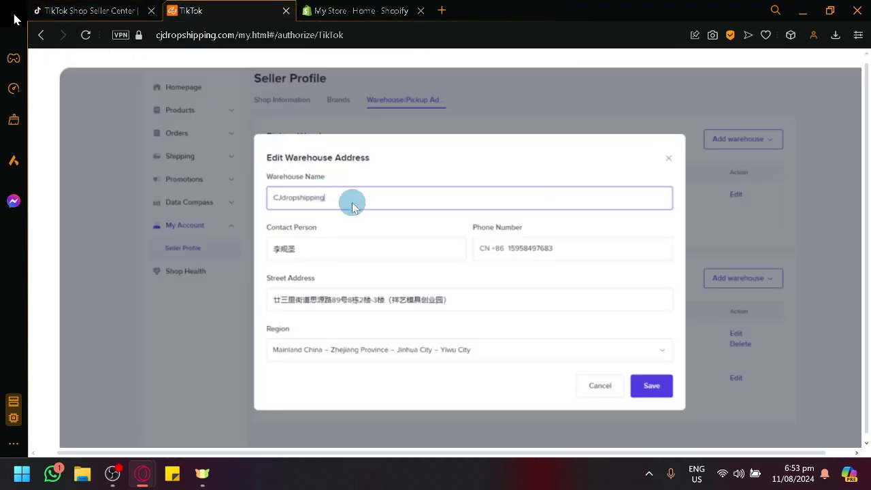
Continue to the TikTok Shop authorization page and expand the regions under the Asia seller account type
{"action": "left_click", "coordinate": [404, 282]}
{"action": "scroll", "coordinate": [495, 314], "scroll_direction": "down", "scroll_amount": 2}
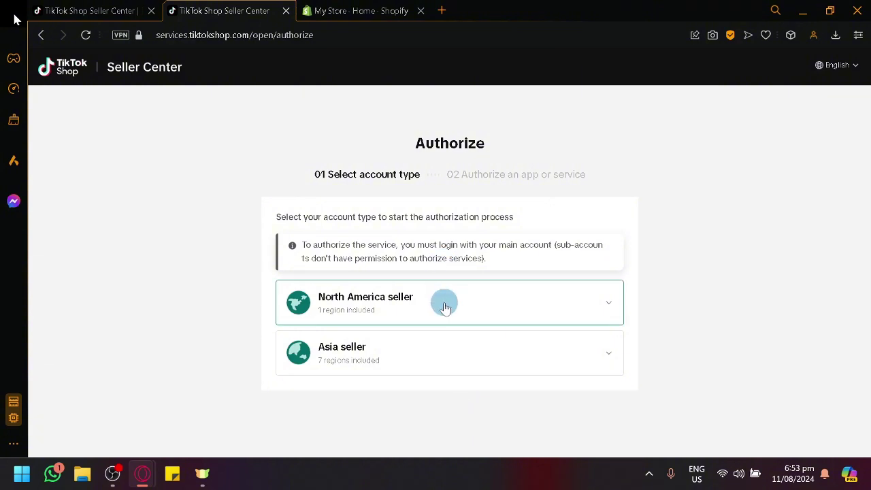
{"action": "left_click", "coordinate": [439, 346]}
{"action": "scroll", "coordinate": [439, 345], "scroll_direction": "down", "scroll_amount": 1}
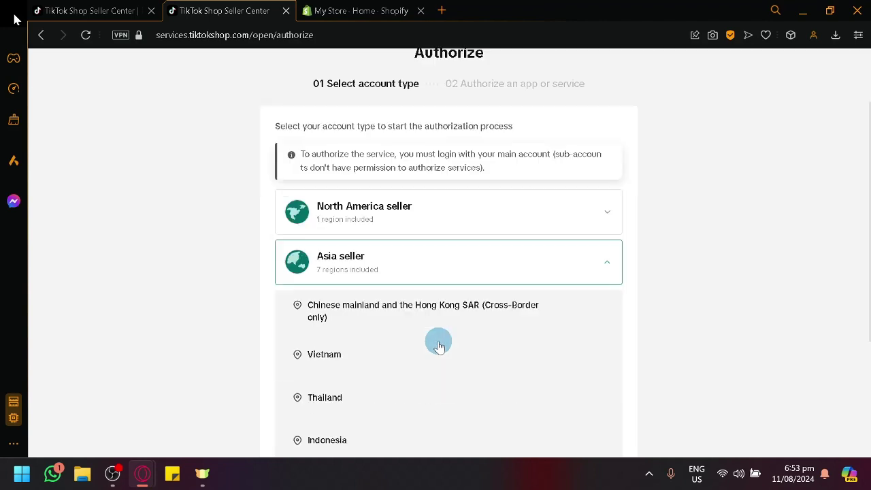
{"action": "scroll", "coordinate": [439, 346], "scroll_direction": "down", "scroll_amount": 1}
{"action": "scroll", "coordinate": [440, 346], "scroll_direction": "down", "scroll_amount": 1}
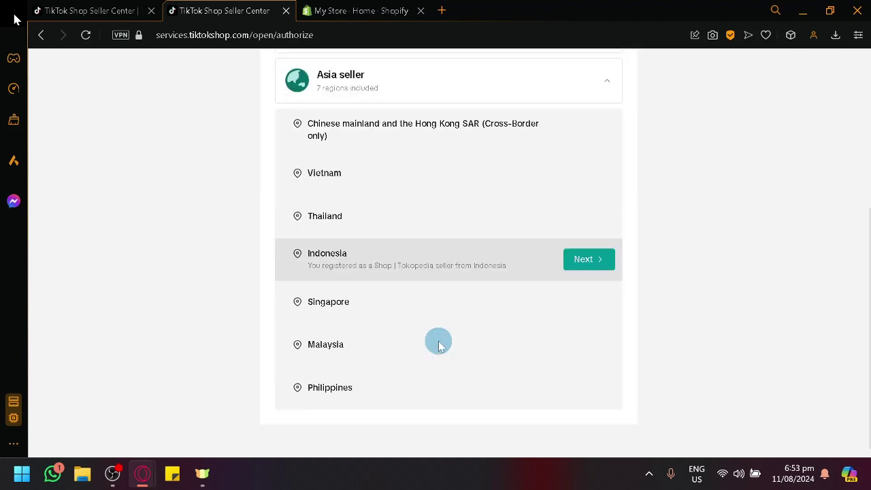
Check the Seller Center account page, return to the authorization page and proceed with Philippines as the seller region
{"action": "left_click", "coordinate": [123, 10]}
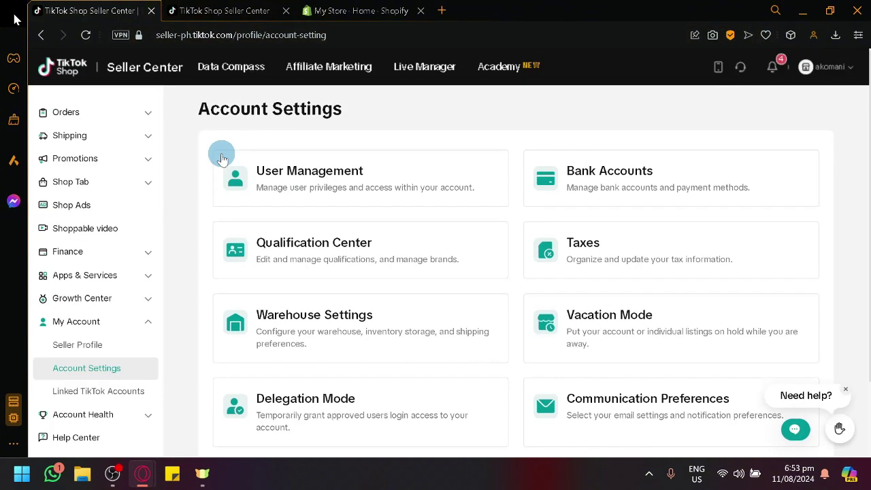
{"action": "left_click", "coordinate": [224, 10]}
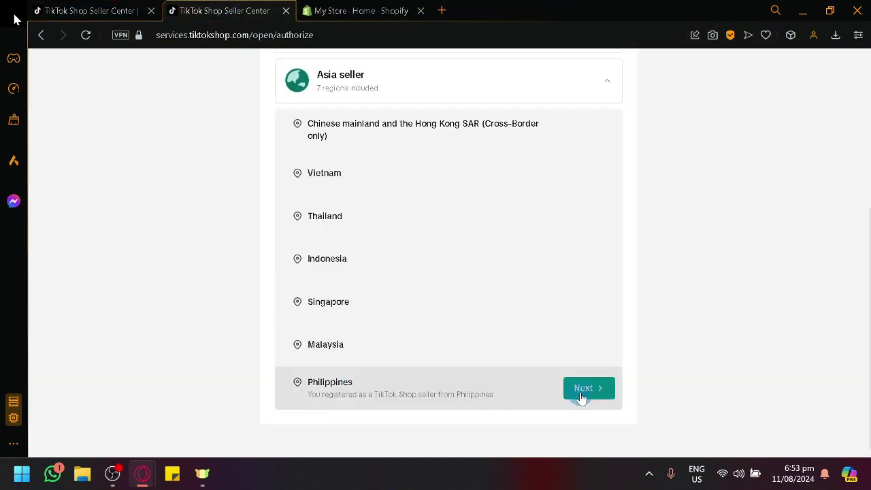
{"action": "left_click", "coordinate": [582, 394]}
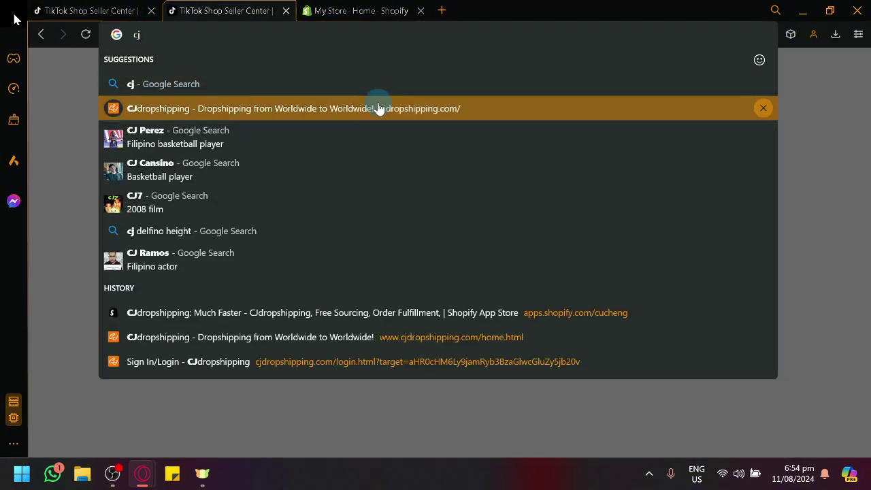
Return to the CJdropshipping home page and open the Shopify store authorization list
{"action": "left_click", "coordinate": [166, 6]}
{"action": "left_click", "coordinate": [54, 11]}
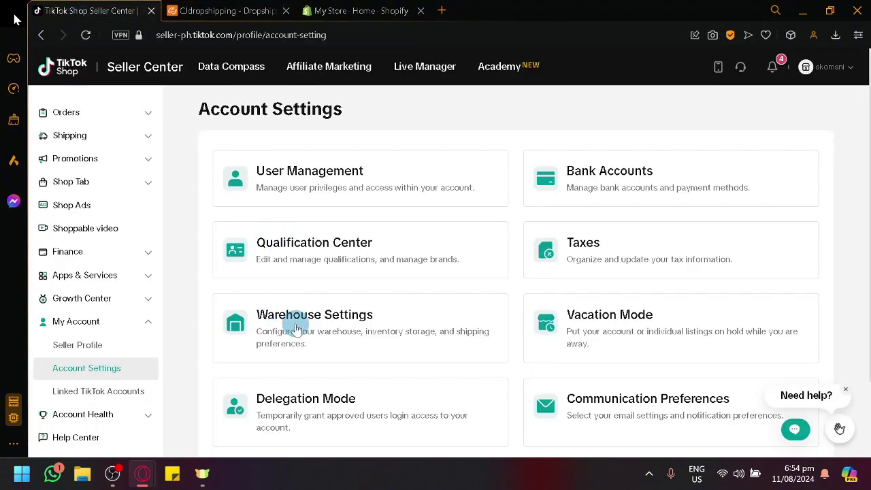
{"action": "left_click", "coordinate": [233, 11]}
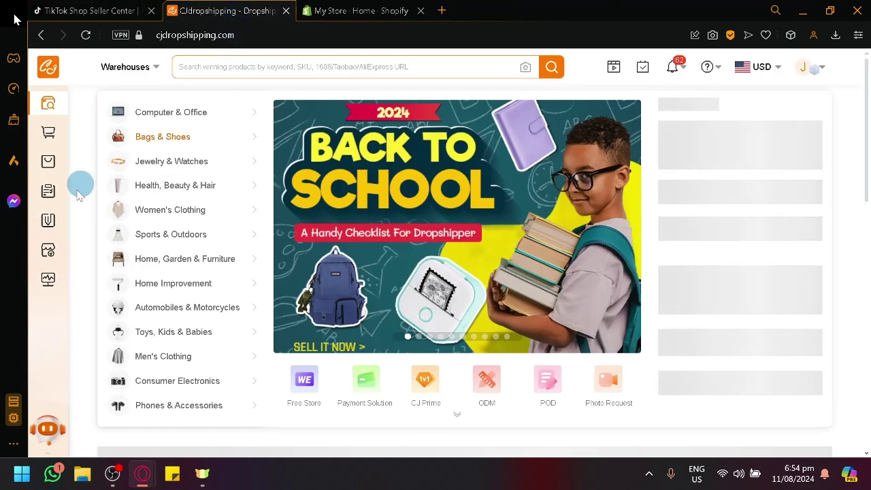
{"action": "mouse_move", "coordinate": [49, 253]}
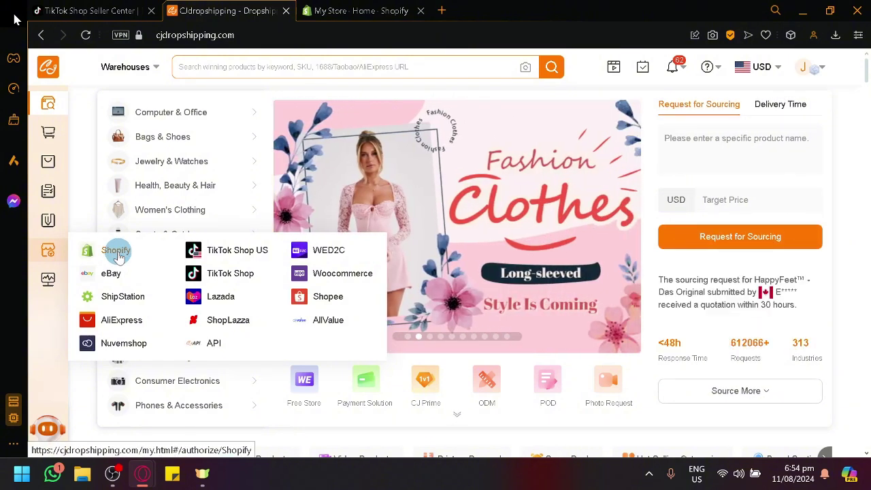
{"action": "left_click", "coordinate": [117, 252]}
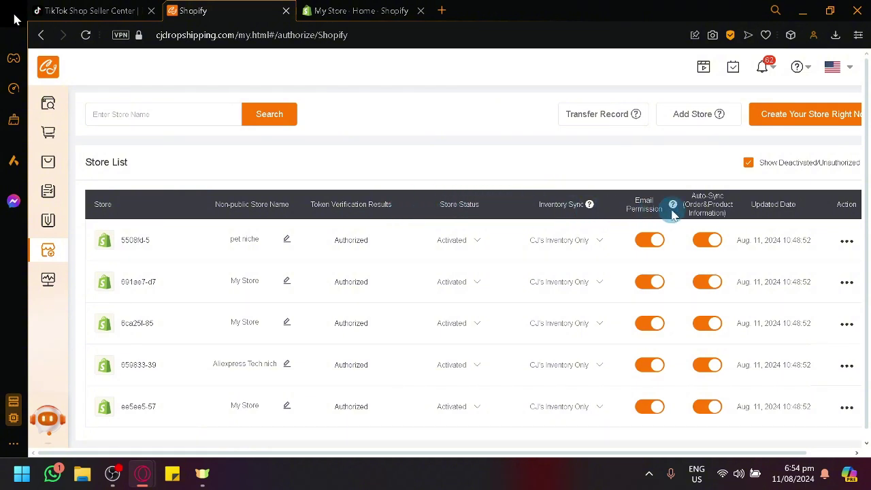
Examine the actions available for the pet niche store in the Store List
{"action": "left_click", "coordinate": [847, 244]}
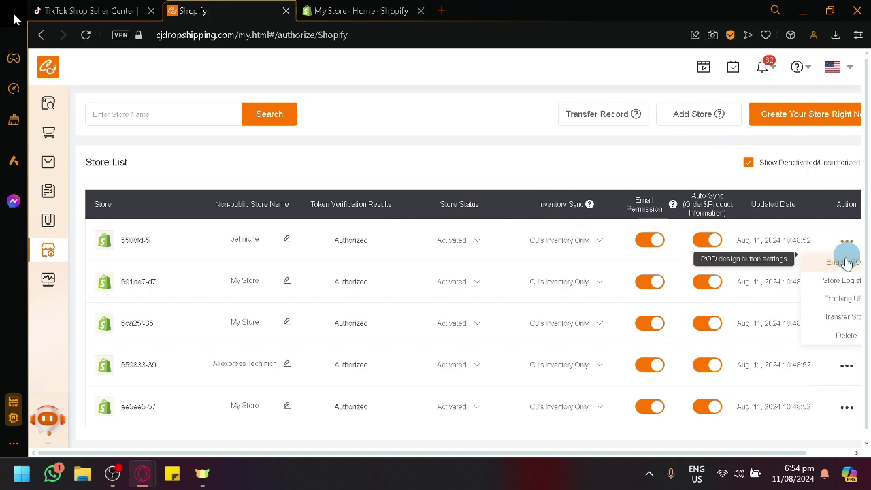
{"action": "scroll", "coordinate": [849, 253], "scroll_direction": "up", "scroll_amount": 5, "text": "ctrl"}
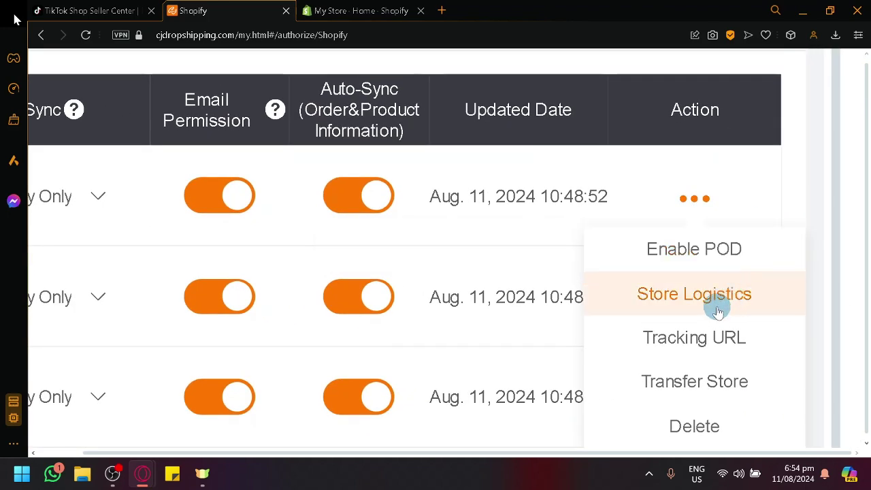
{"action": "mouse_move", "coordinate": [695, 198]}
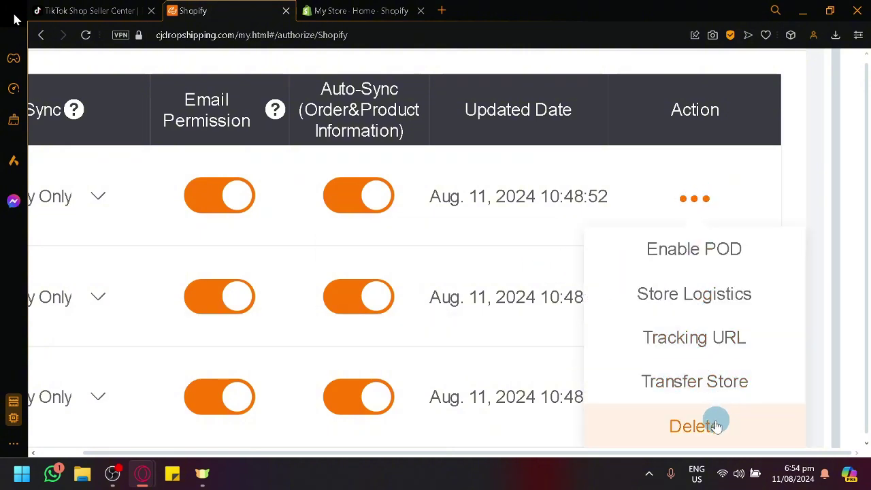
{"action": "key", "text": "ctrl+0"}
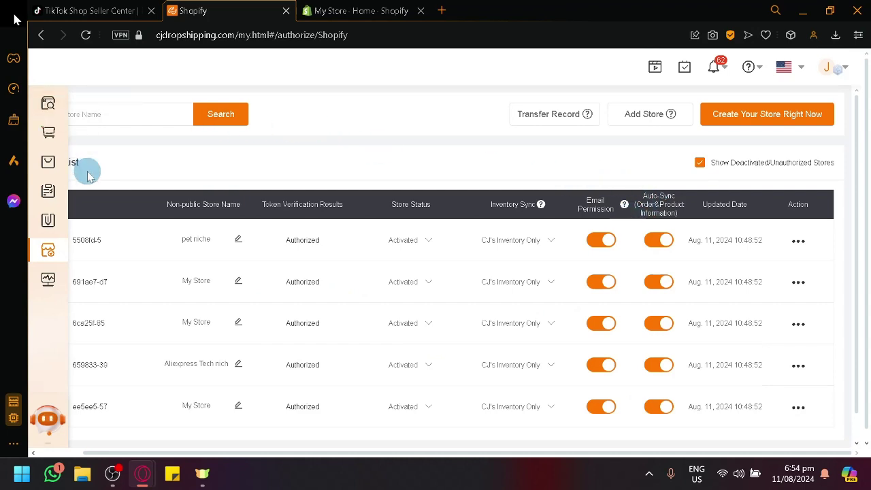
Go back to the CJdropshipping product home page and look through its promotional banners
{"action": "left_click", "coordinate": [45, 108]}
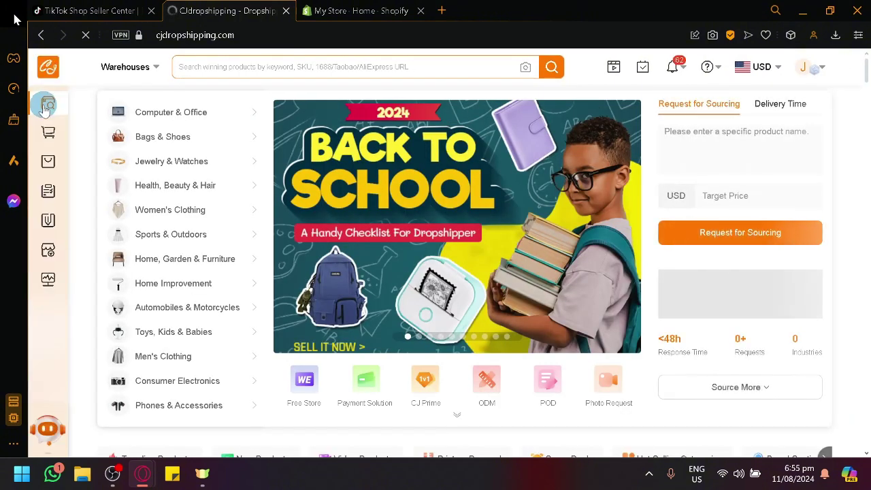
{"action": "mouse_move", "coordinate": [195, 175]}
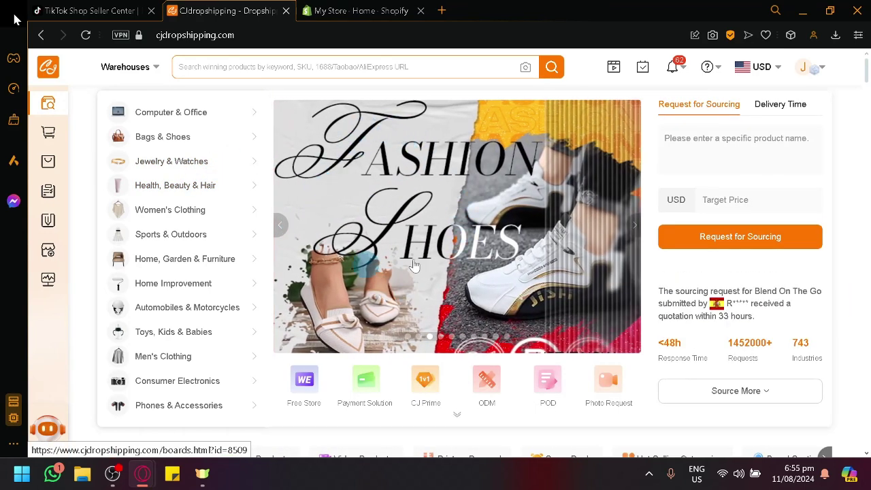
{"action": "left_click", "coordinate": [278, 225]}
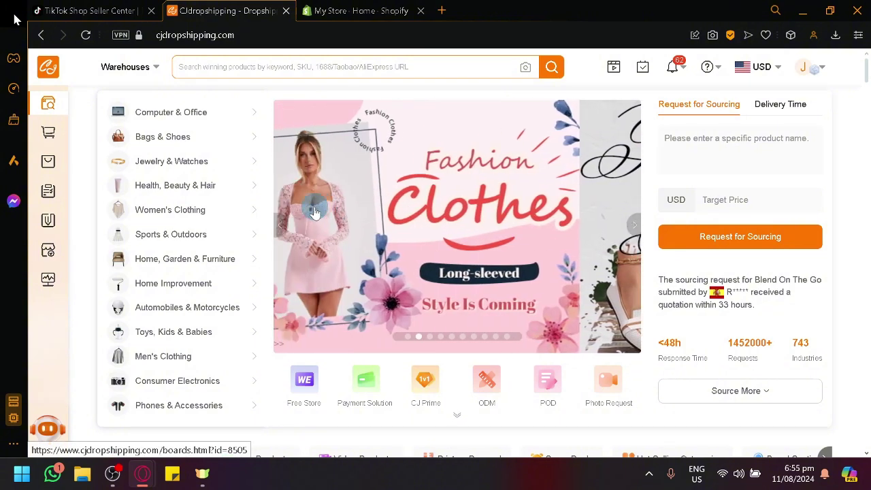
{"action": "left_click_drag", "start_coordinate": [313, 213], "coordinate": [483, 232]}
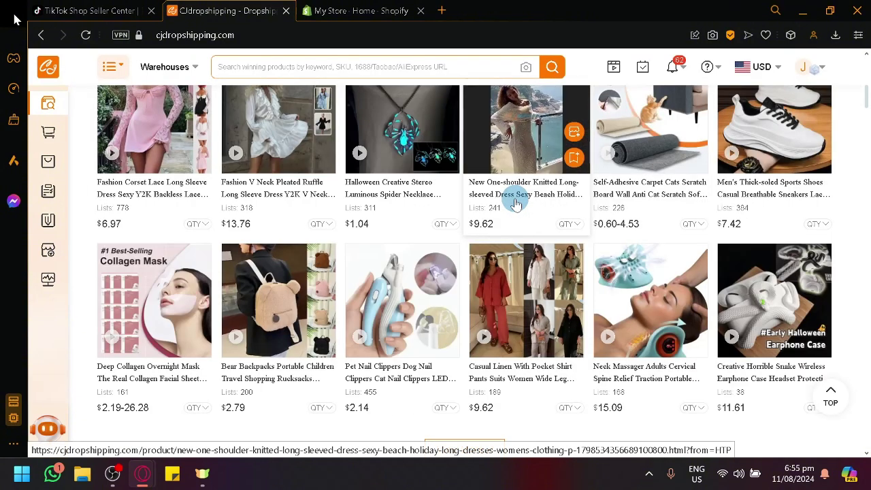
Find the Men's Thick-soled Sports Shoes among the Trending Products and open the product page
{"action": "scroll", "coordinate": [749, 204], "scroll_direction": "up", "scroll_amount": 1}
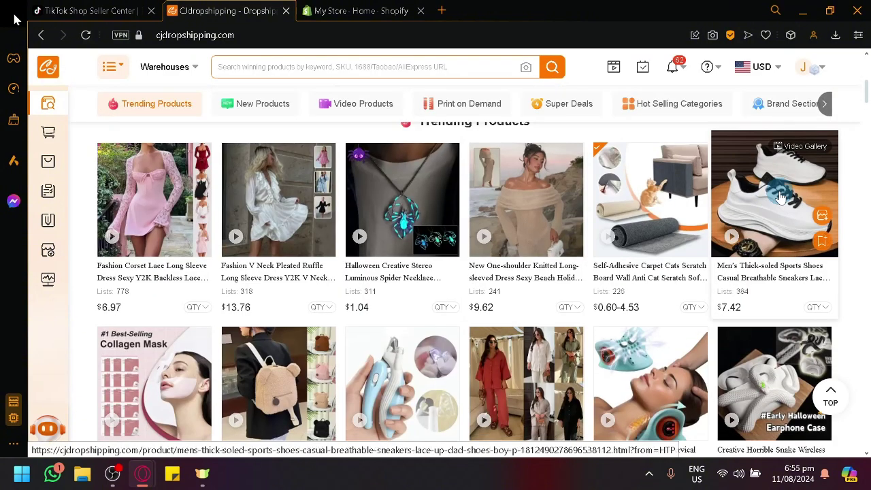
{"action": "scroll", "coordinate": [781, 197], "scroll_direction": "up", "scroll_amount": 5, "text": "ctrl"}
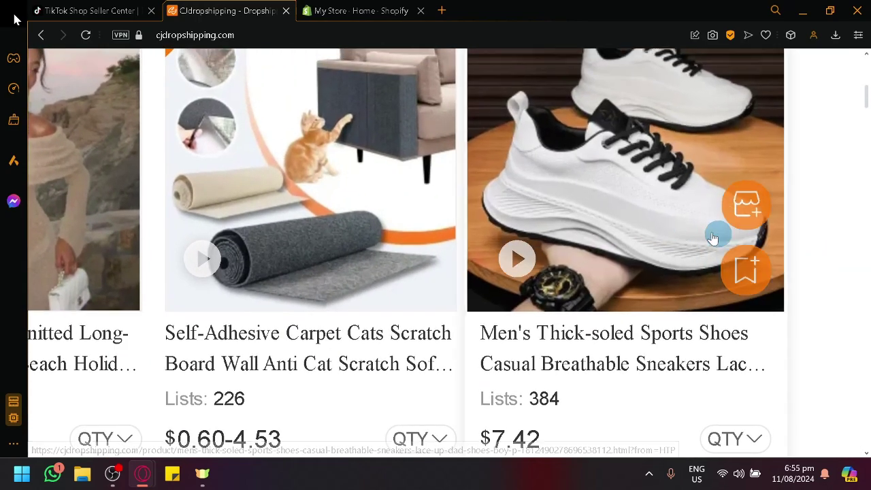
{"action": "scroll", "coordinate": [692, 233], "scroll_direction": "up", "scroll_amount": 3, "text": "ctrl"}
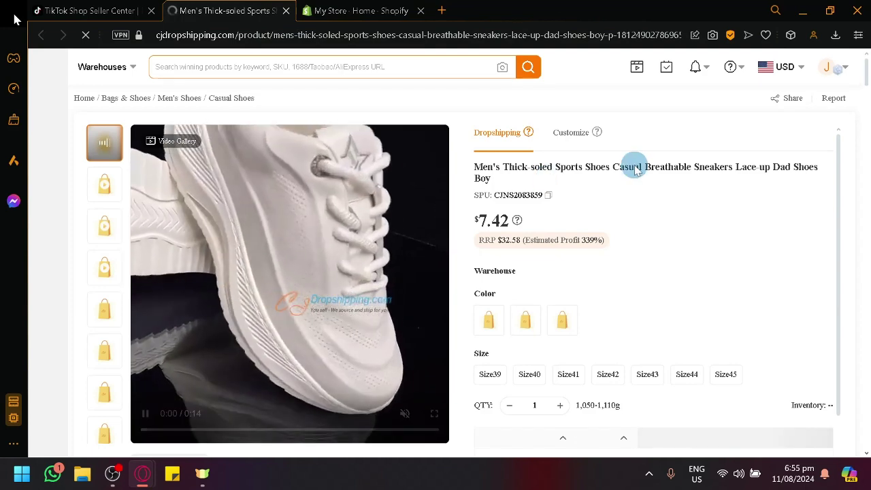
Examine the shoes' variant and shipping details and the explanations of the List and Connect options
{"action": "scroll", "coordinate": [610, 183], "scroll_direction": "down", "scroll_amount": 1}
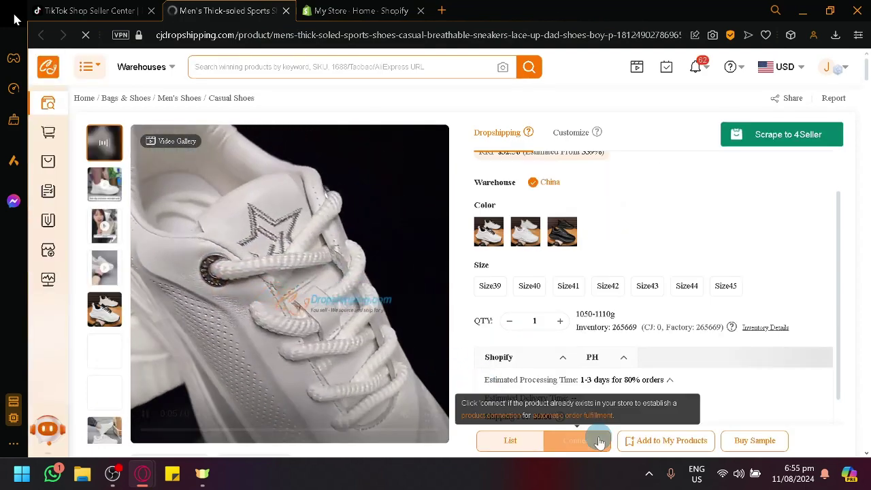
{"action": "scroll", "coordinate": [586, 439], "scroll_direction": "up", "scroll_amount": 5}
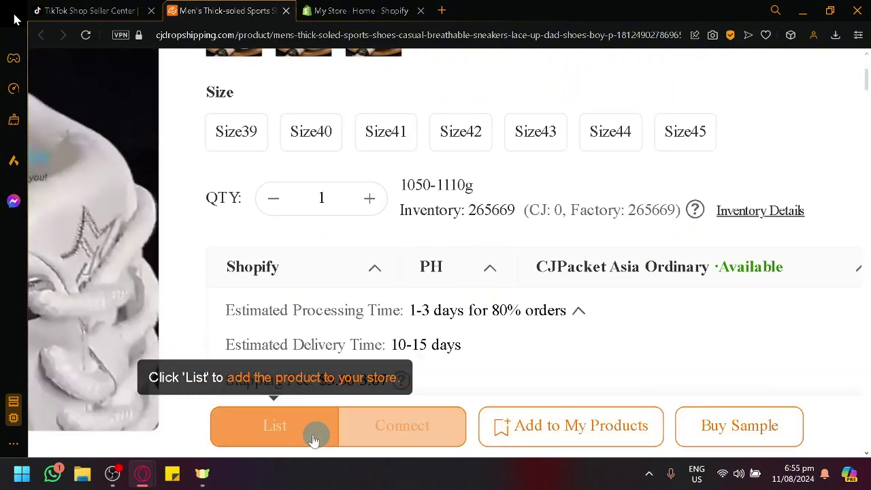
{"action": "scroll", "coordinate": [304, 441], "scroll_direction": "up", "scroll_amount": 3}
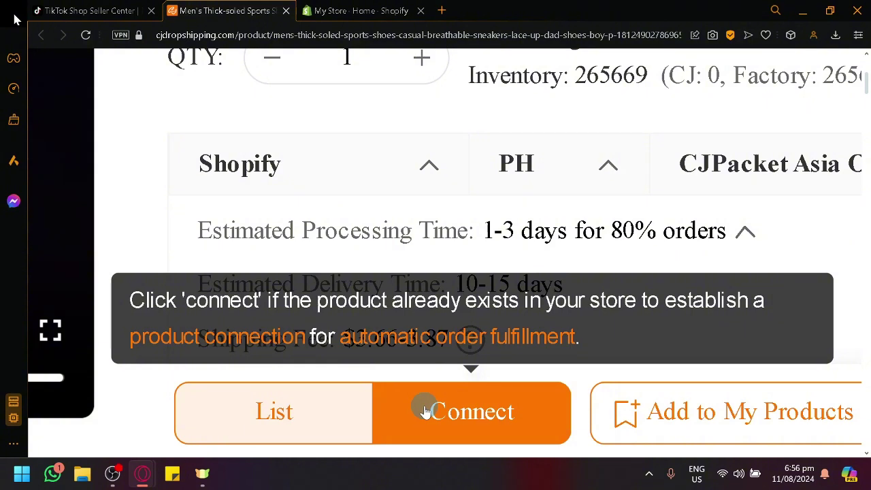
Start listing the shoes to a store and review the store selection, product type and title in the listing form
{"action": "left_click", "coordinate": [298, 408]}
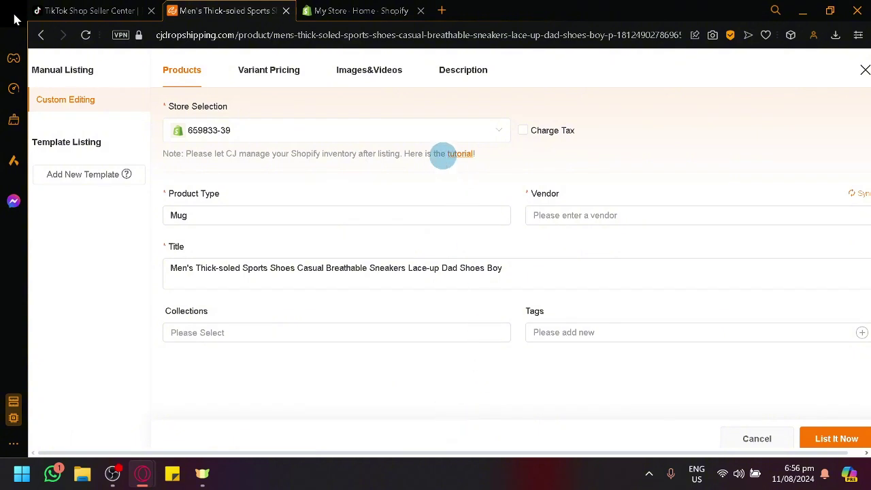
{"action": "left_click", "coordinate": [422, 130]}
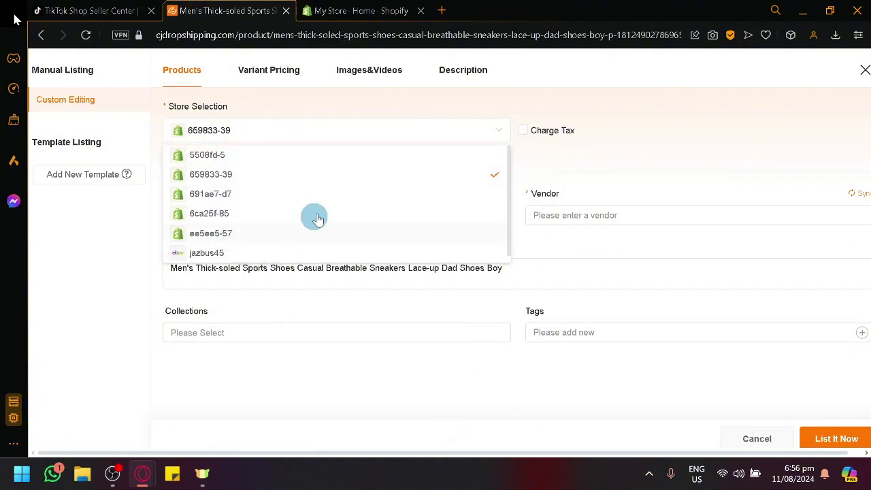
{"action": "left_click", "coordinate": [321, 400]}
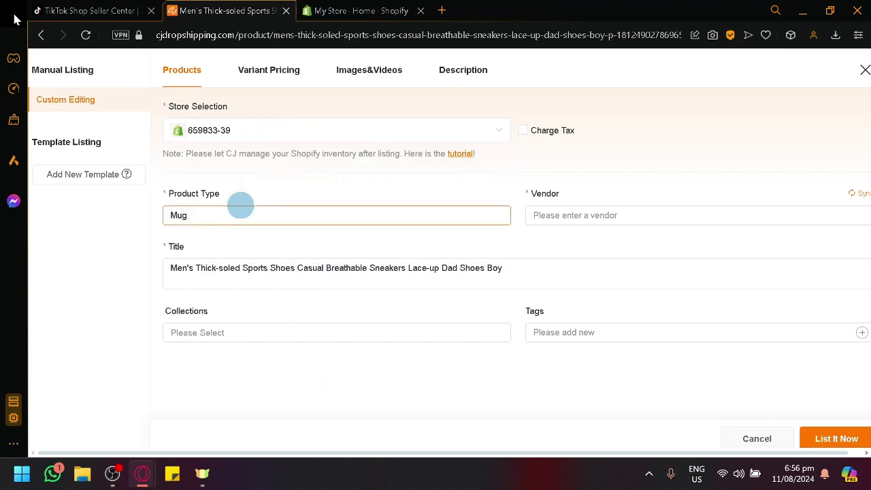
{"action": "left_click", "coordinate": [316, 268]}
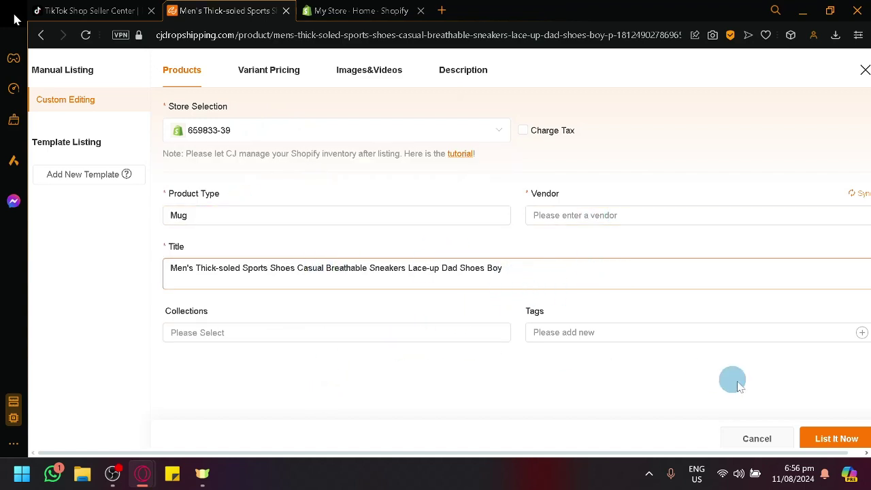
Apply the recommended listing price to all selected shoe variants and review the prices in Variant Pricing
{"action": "left_click", "coordinate": [279, 70]}
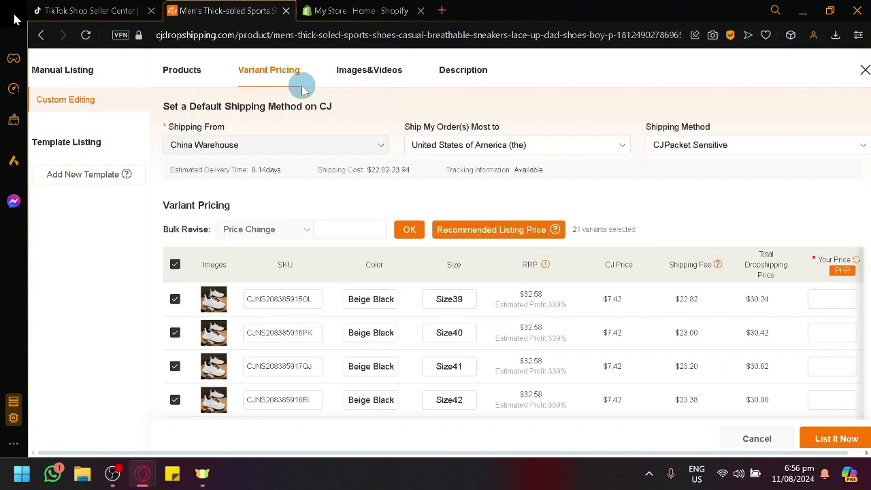
{"action": "left_click", "coordinate": [500, 227]}
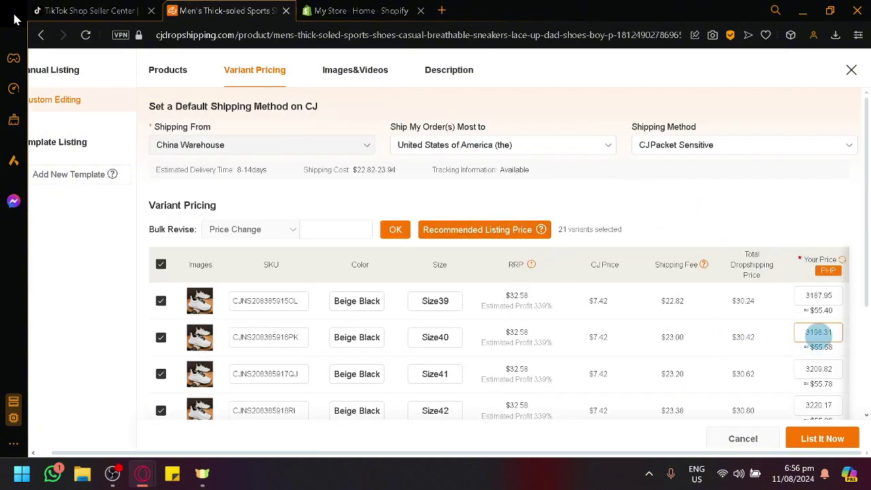
{"action": "scroll", "coordinate": [828, 327], "scroll_direction": "down", "scroll_amount": 1}
{"action": "scroll", "coordinate": [829, 334], "scroll_direction": "down", "scroll_amount": 3}
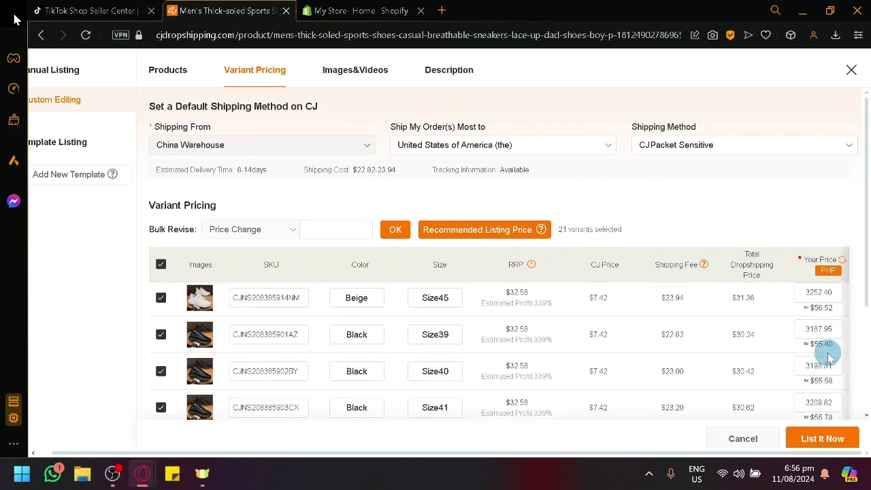
{"action": "scroll", "coordinate": [829, 355], "scroll_direction": "up", "scroll_amount": 5}
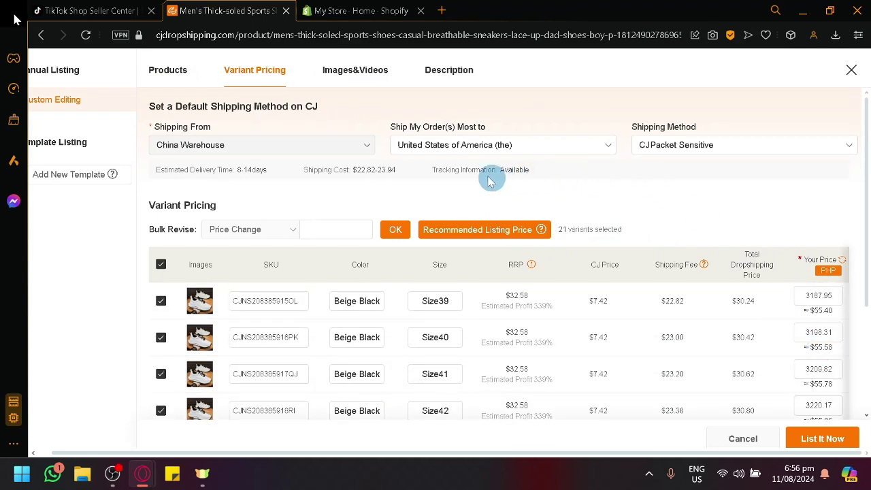
Review the images and videos offered for the shoes' listing
{"action": "left_click", "coordinate": [368, 80]}
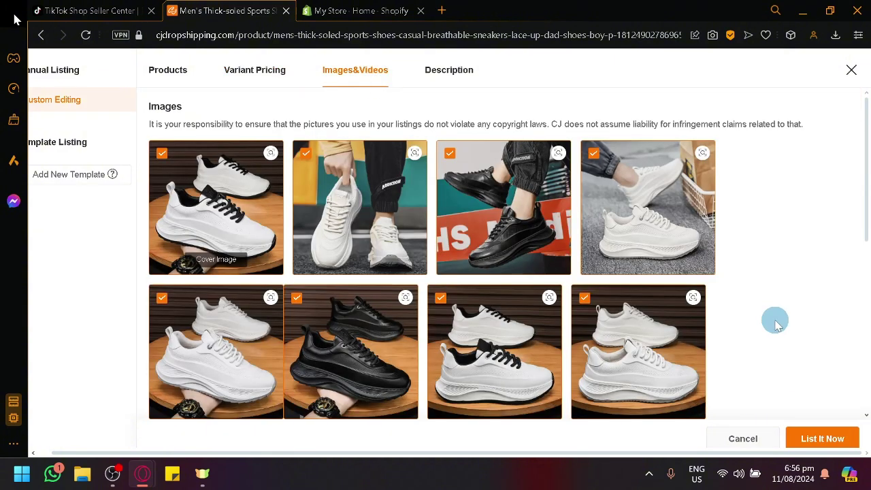
{"action": "scroll", "coordinate": [776, 323], "scroll_direction": "down", "scroll_amount": 6}
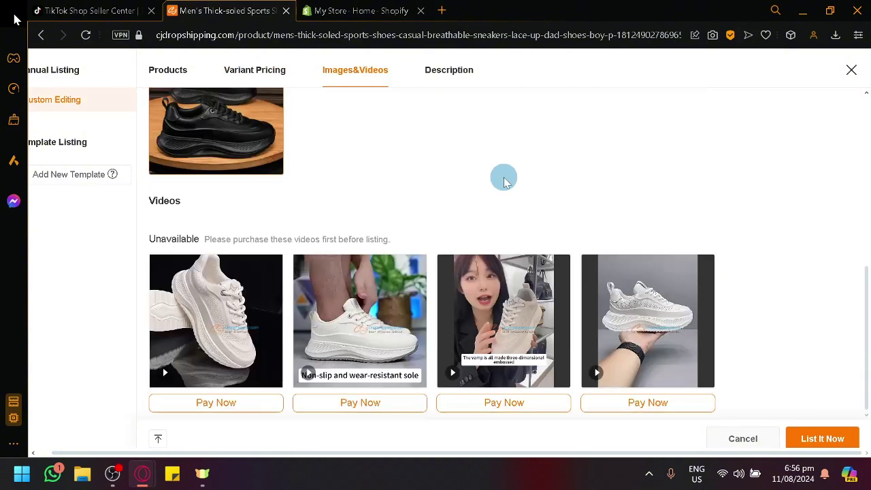
{"action": "scroll", "coordinate": [504, 180], "scroll_direction": "up", "scroll_amount": 6}
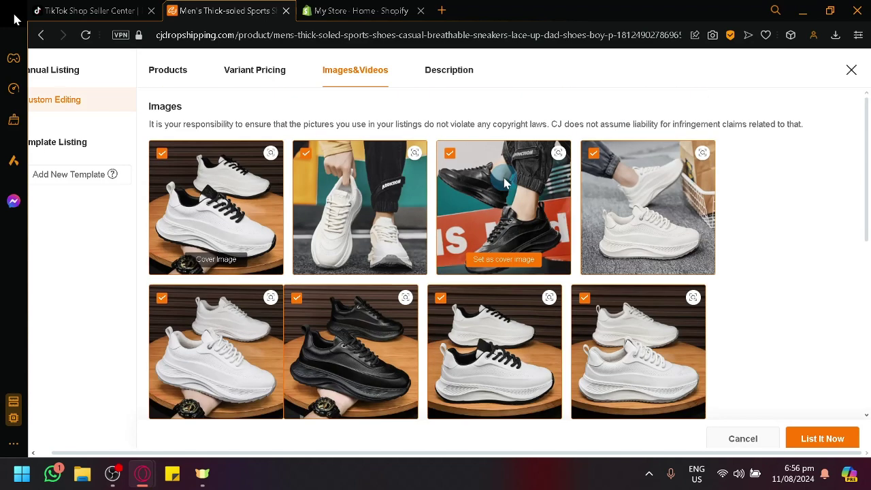
Review the text and images in the description of the shoes' listing
{"action": "left_click", "coordinate": [447, 80]}
{"action": "scroll", "coordinate": [537, 282], "scroll_direction": "down", "scroll_amount": 10}
{"action": "scroll", "coordinate": [552, 273], "scroll_direction": "down", "scroll_amount": 2}
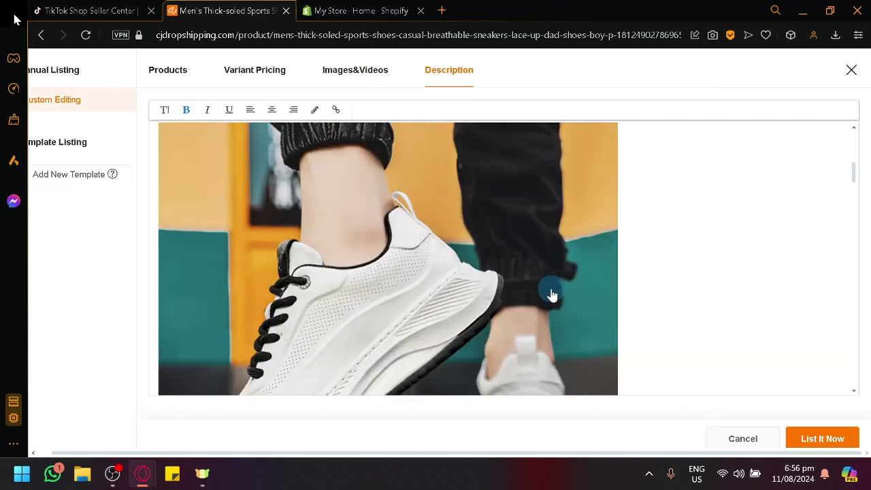
{"action": "scroll", "coordinate": [551, 288], "scroll_direction": "up", "scroll_amount": 5}
{"action": "scroll", "coordinate": [550, 288], "scroll_direction": "down", "scroll_amount": 6}
{"action": "scroll", "coordinate": [551, 296], "scroll_direction": "down", "scroll_amount": 5}
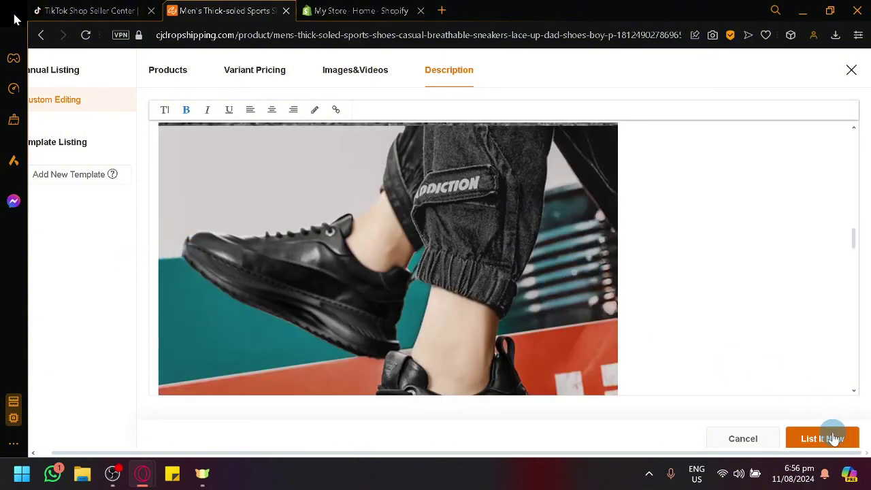
Submit the shoes' listing to the store and open the On Listing records to check its status
{"action": "left_click", "coordinate": [834, 438]}
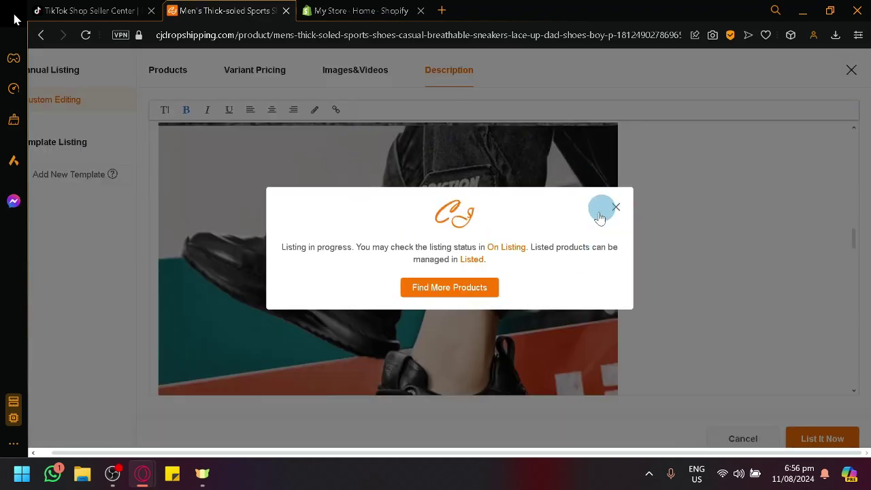
{"action": "left_click", "coordinate": [506, 249]}
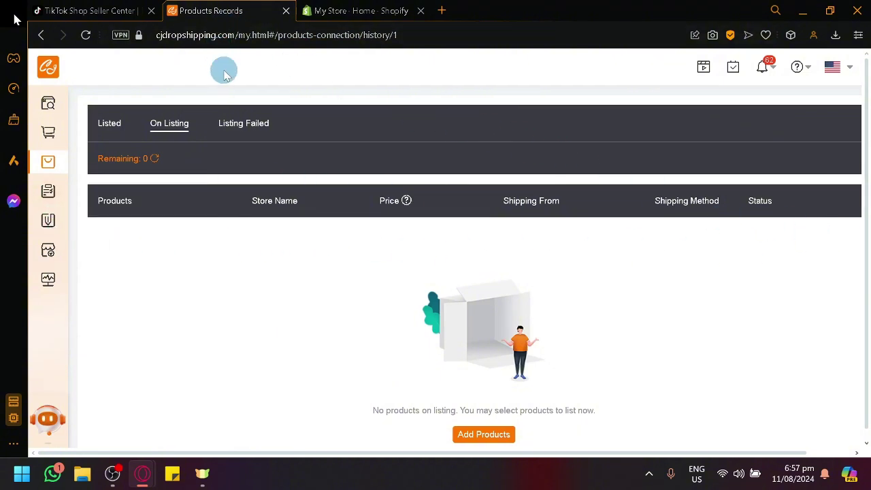
Switch to TikTok Shop Seller Center and check the options available under Shipping
{"action": "left_click", "coordinate": [132, 14]}
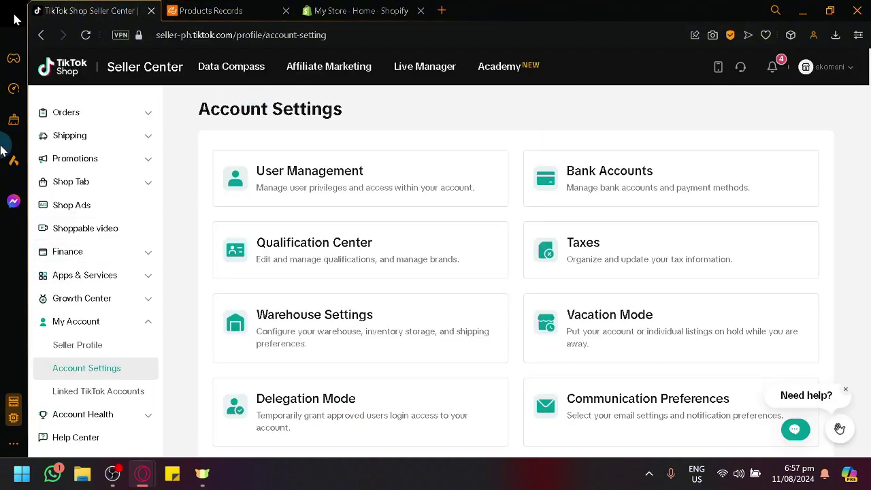
{"action": "left_click", "coordinate": [72, 136]}
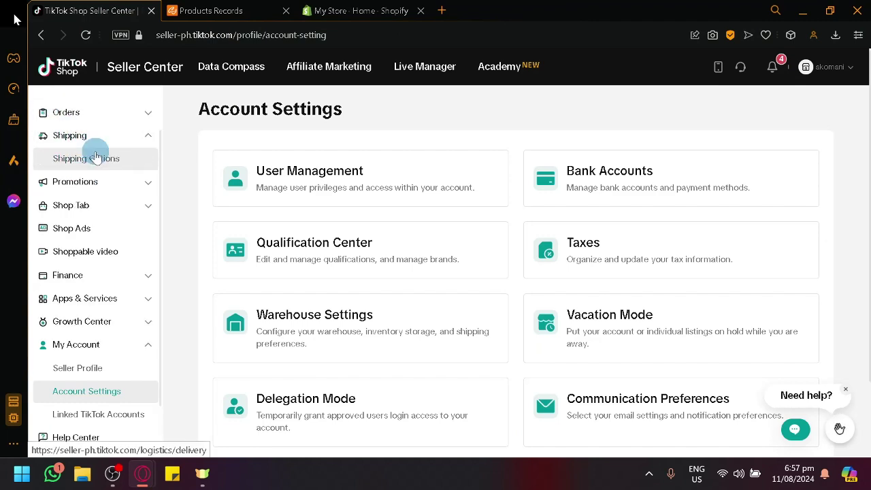
{"action": "left_click", "coordinate": [111, 132]}
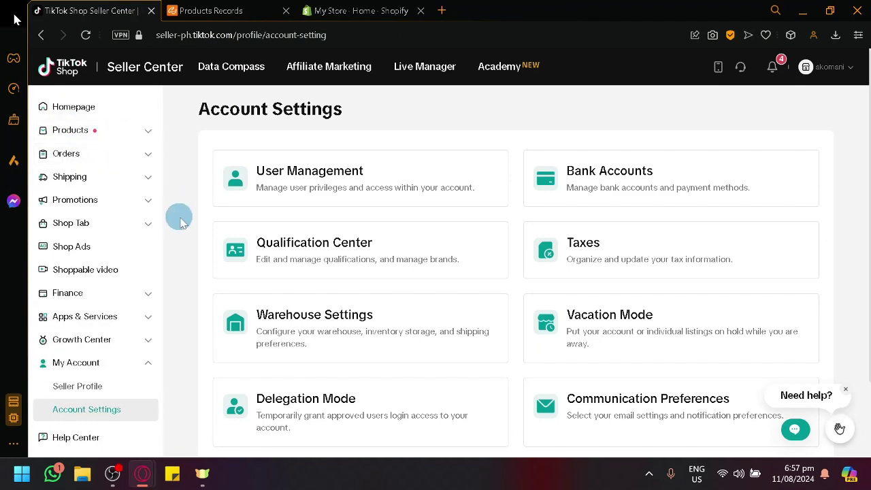